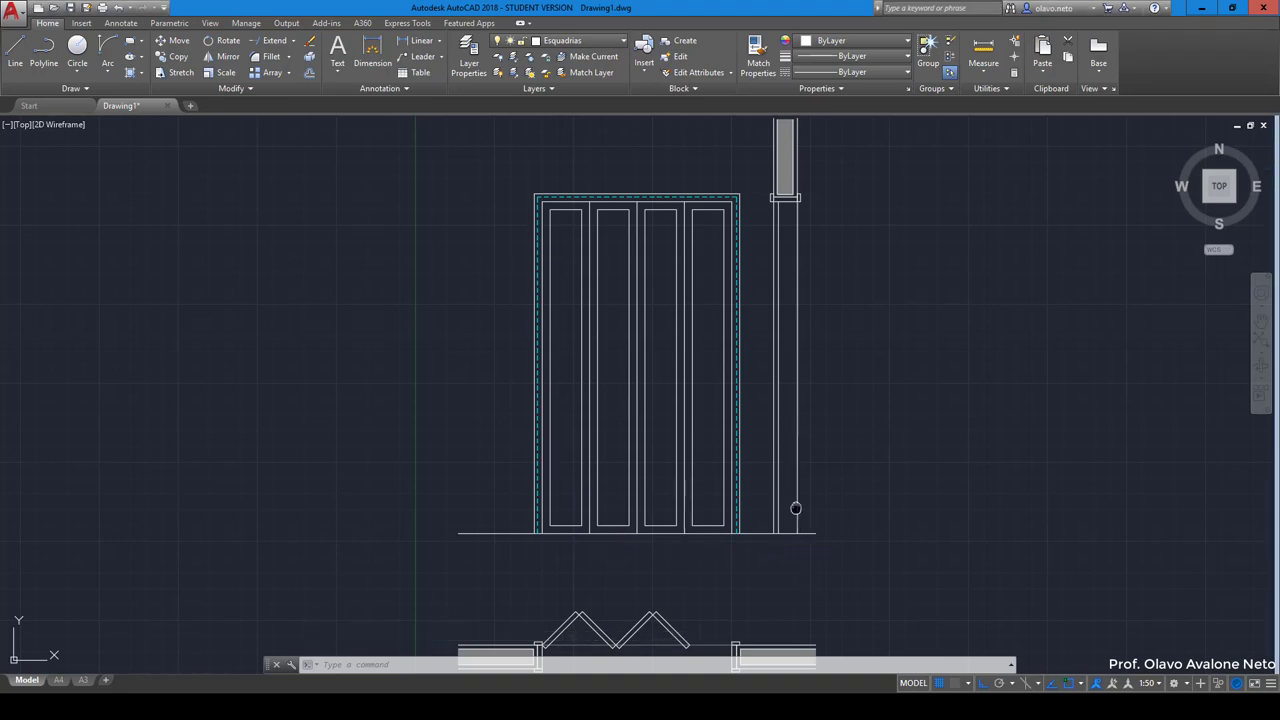
Pan and zoom in until the zigzag folding door plan fills the drawing area
{"action": "middle_click_drag", "start_coordinate": [801, 546], "coordinate": [700, 332]}
{"action": "scroll", "coordinate": [679, 407], "scroll_direction": "up", "scroll_amount": 2}
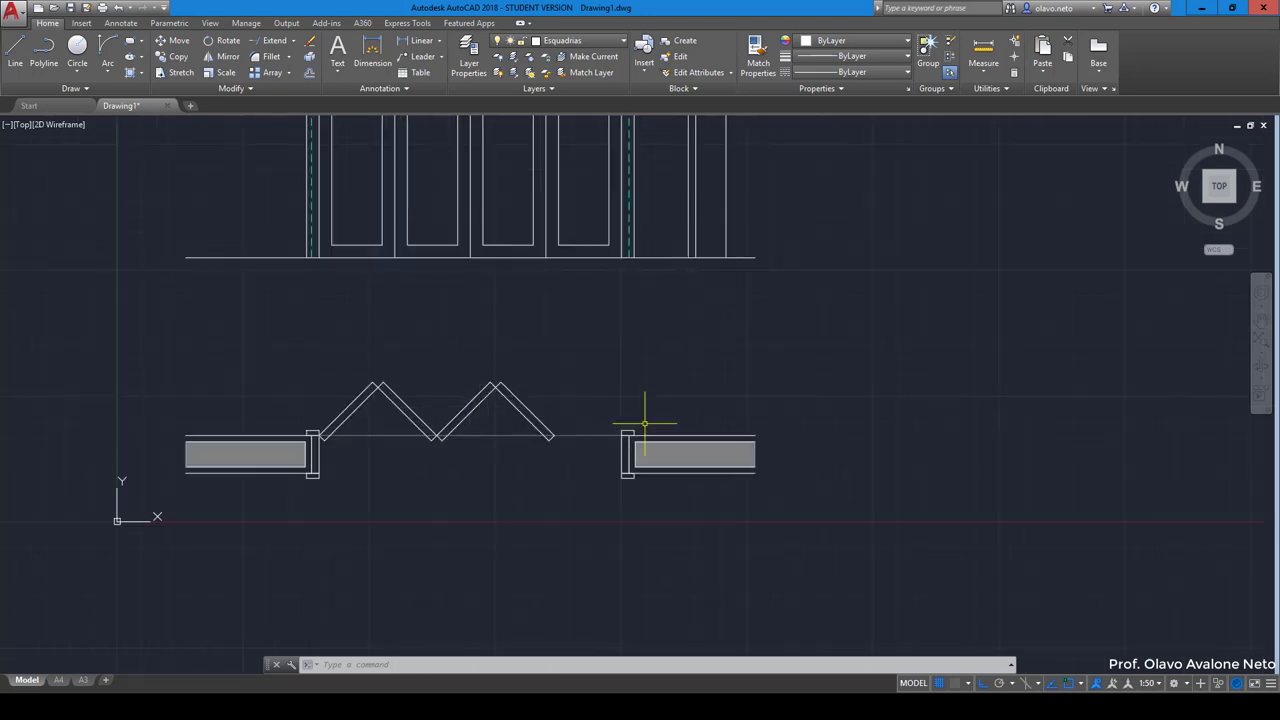
{"action": "middle_click_drag", "start_coordinate": [257, 391], "coordinate": [330, 388]}
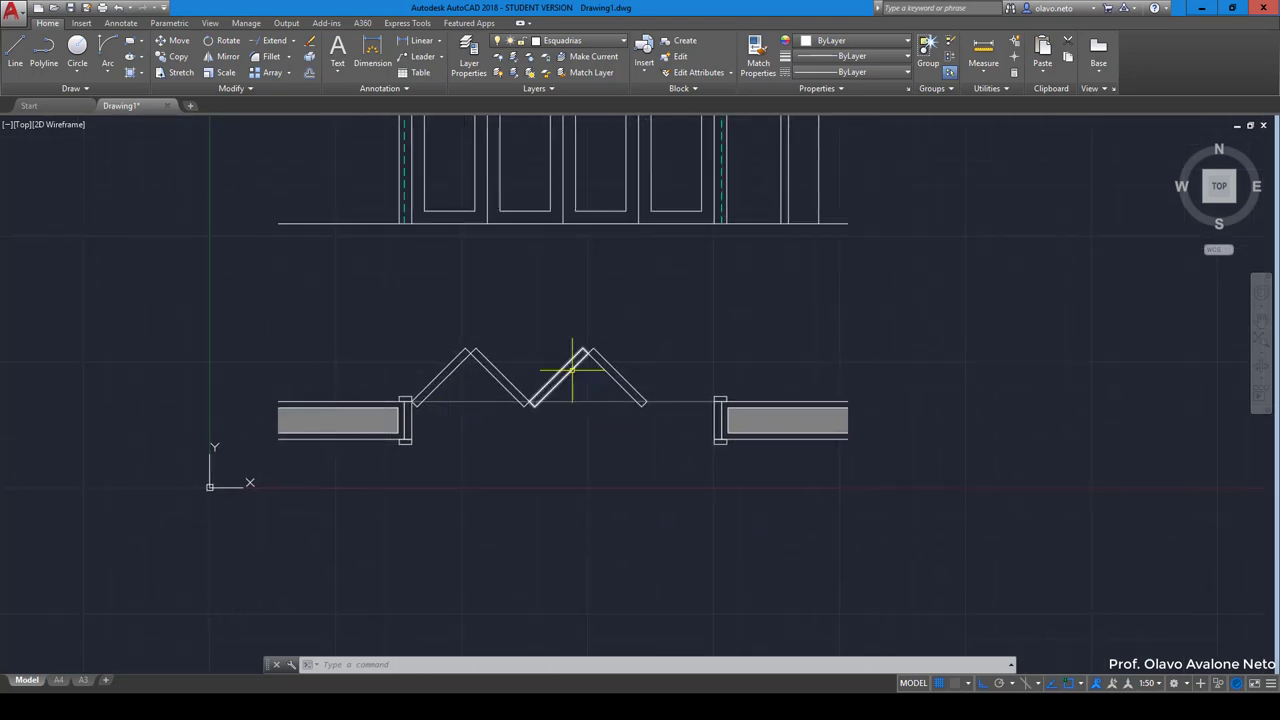
{"action": "scroll", "coordinate": [577, 371], "scroll_direction": "up", "scroll_amount": 2}
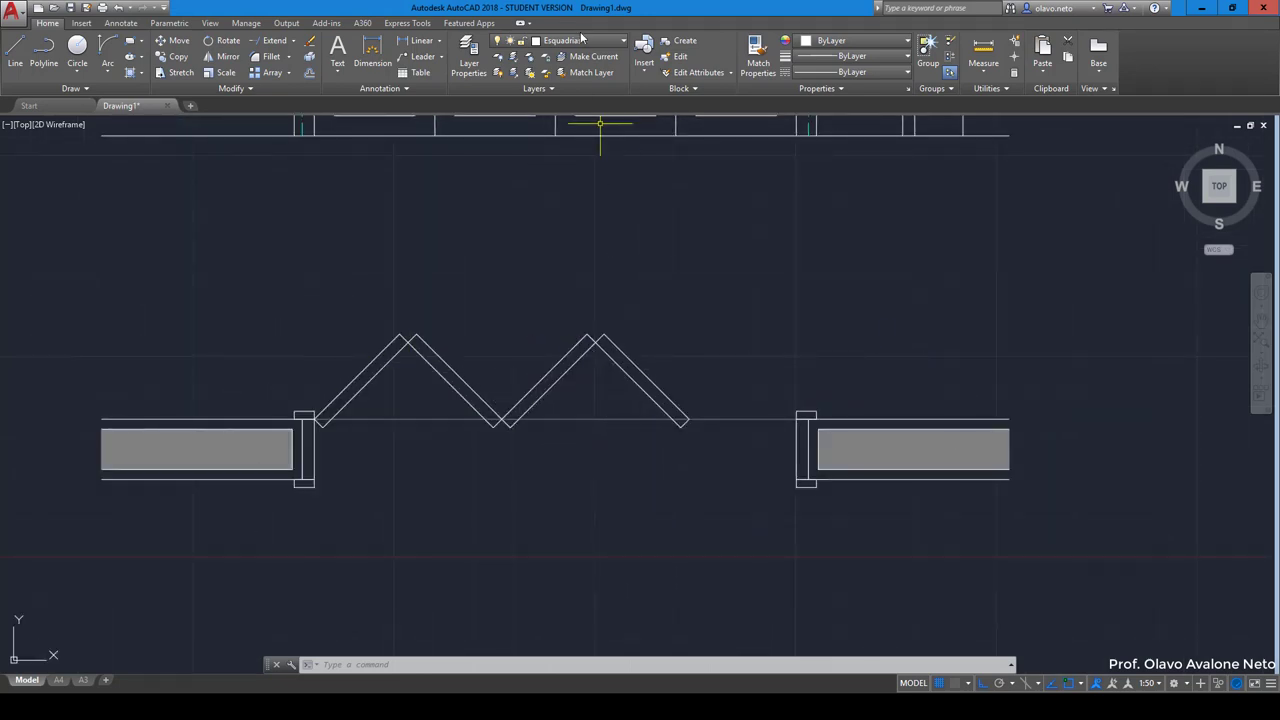
{"action": "left_click", "coordinate": [586, 41]}
Set the Esquadrias layer colour to blue in the Layer Properties Manager
{"action": "left_click", "coordinate": [469, 55]}
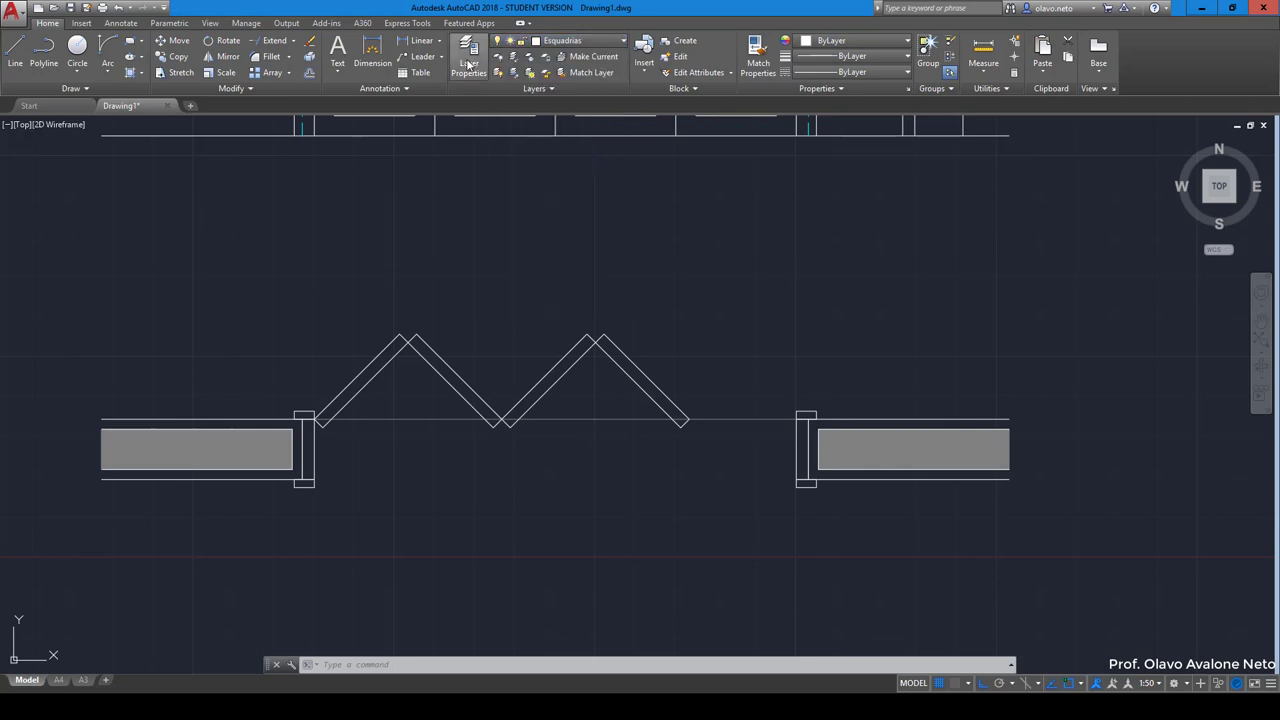
{"action": "left_click", "coordinate": [469, 55]}
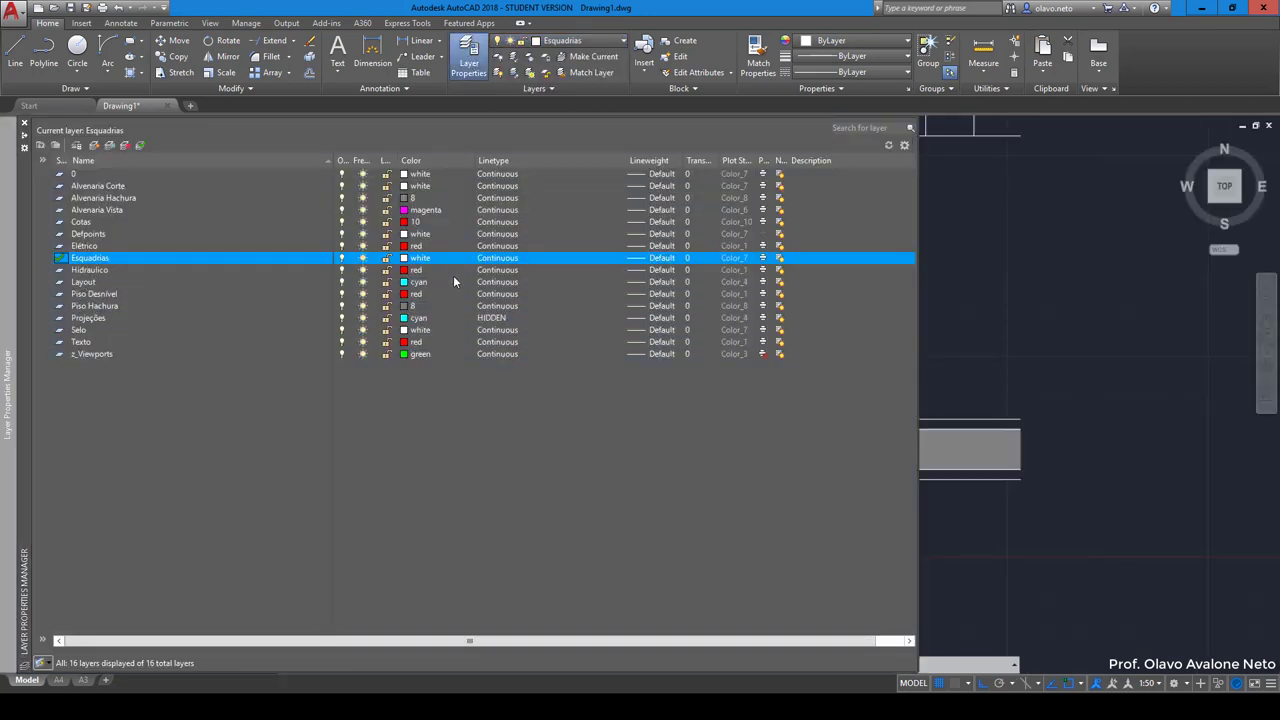
{"action": "left_click", "coordinate": [405, 259]}
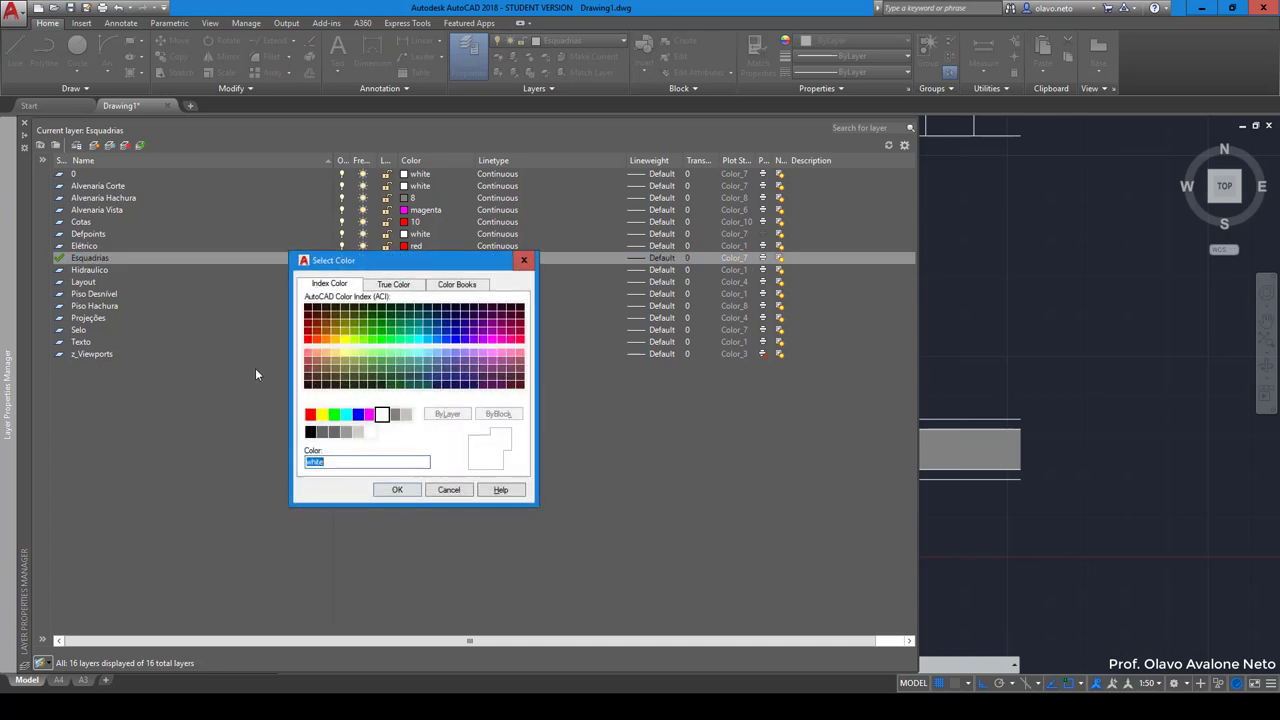
{"action": "left_click", "coordinate": [358, 413]}
{"action": "left_click", "coordinate": [396, 490]}
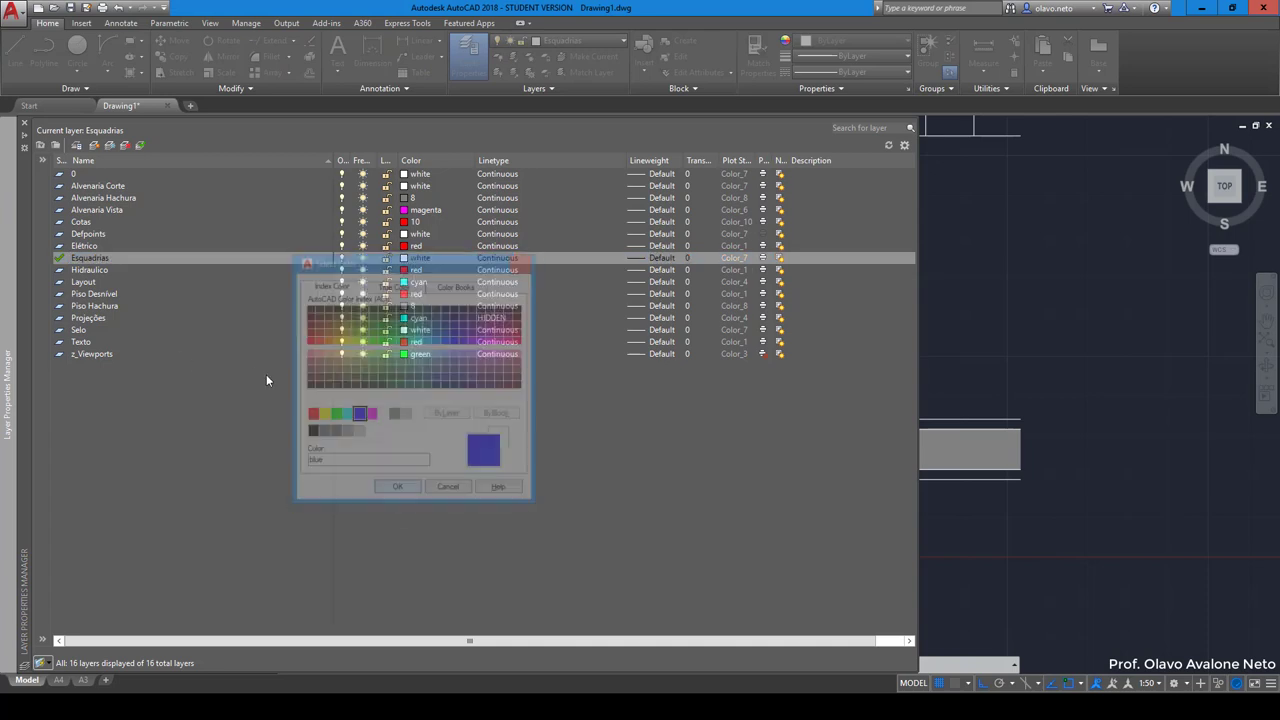
{"action": "left_click", "coordinate": [24, 122]}
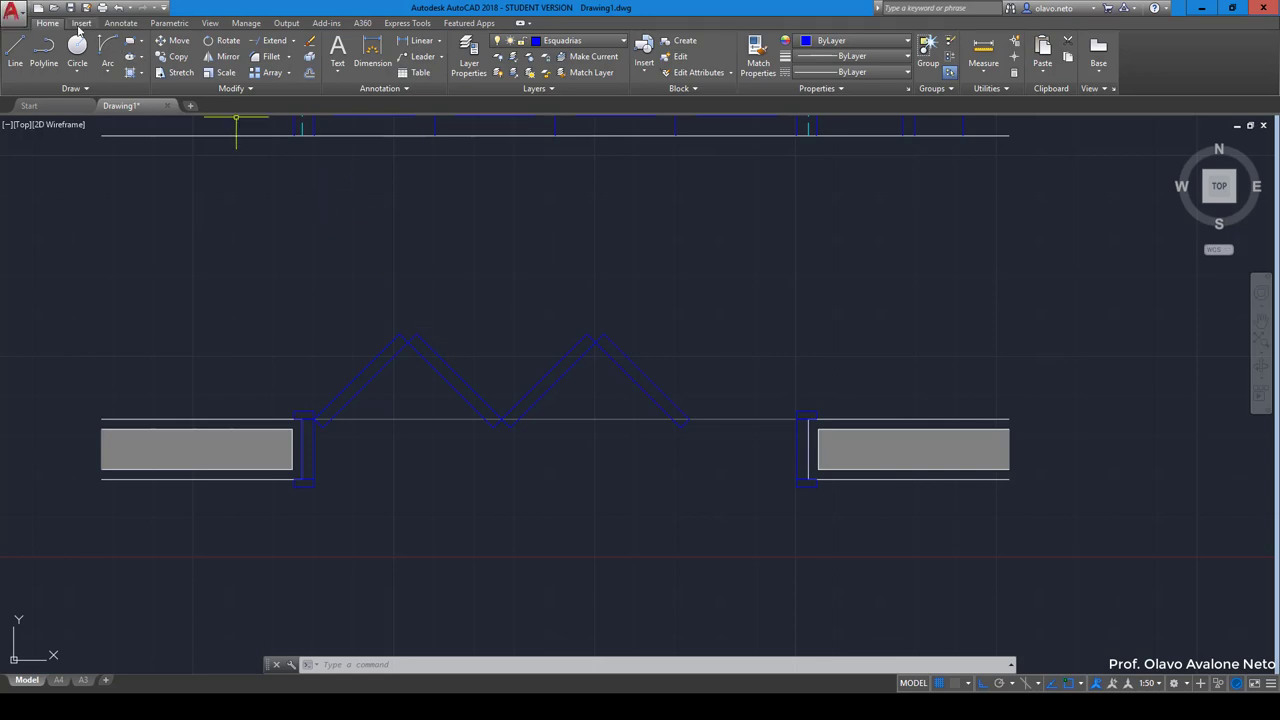
Show the Insert tab's block creation options, including Write Block
{"action": "left_click", "coordinate": [81, 23]}
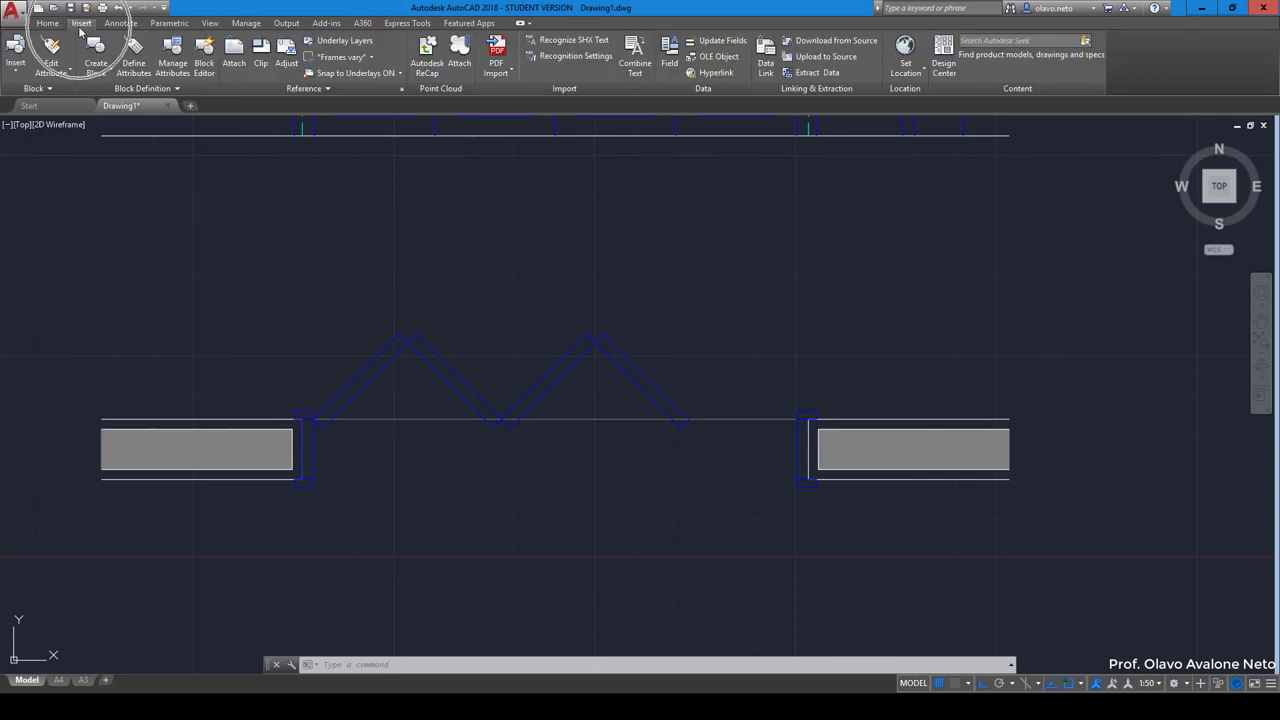
{"action": "left_click", "coordinate": [106, 76]}
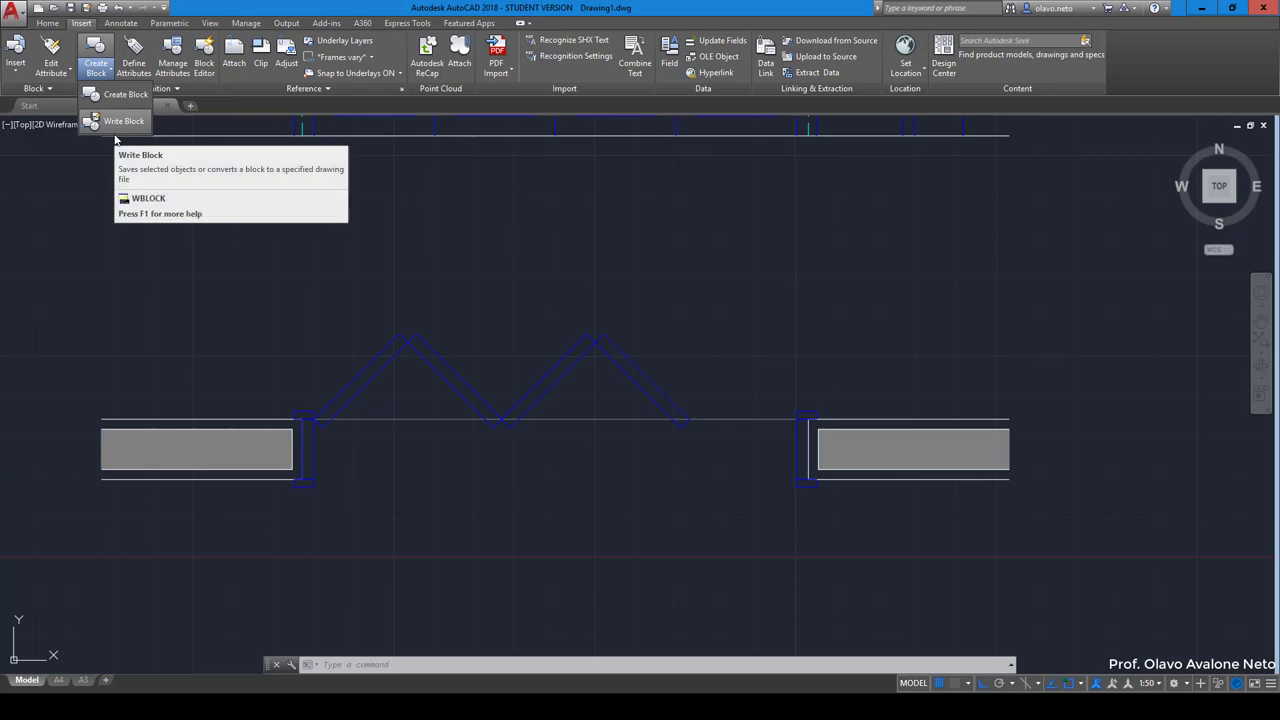
{"action": "mouse_move", "coordinate": [124, 121]}
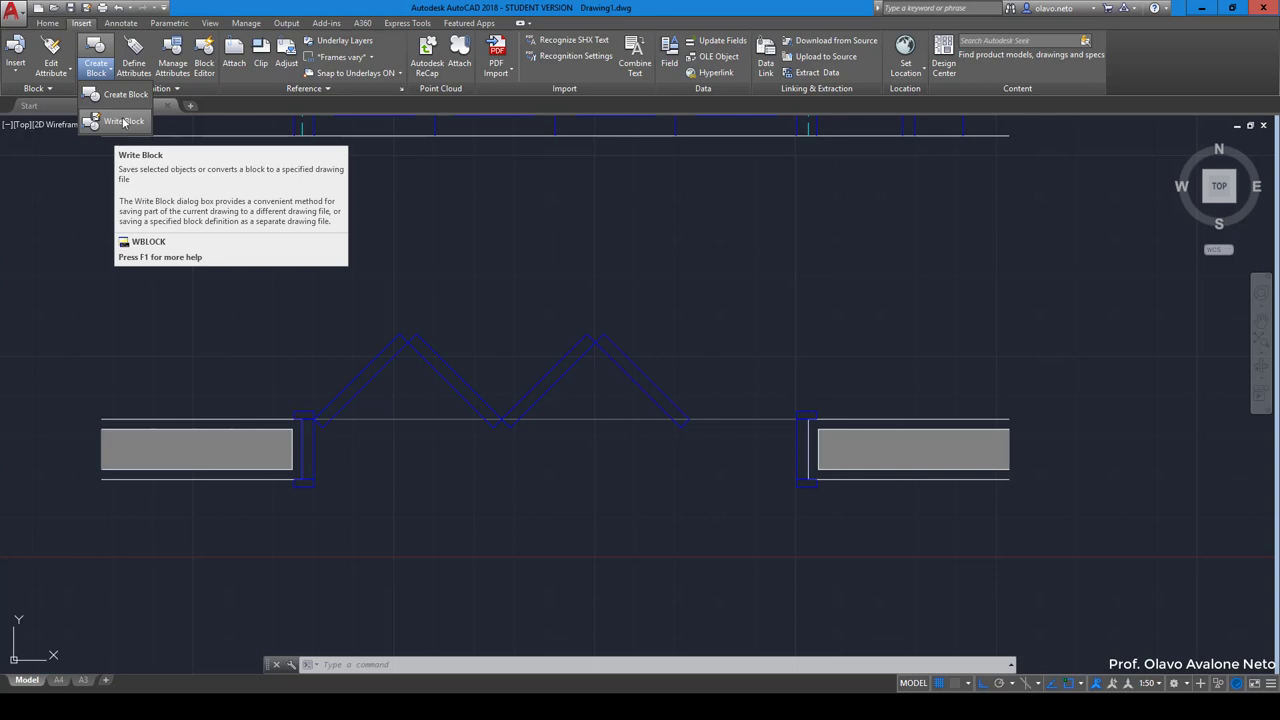
Open Write Block and window-select the folding door's 11 objects as its contents
{"action": "left_click", "coordinate": [119, 125]}
{"action": "left_click_drag", "start_coordinate": [134, 176], "coordinate": [551, 80]}
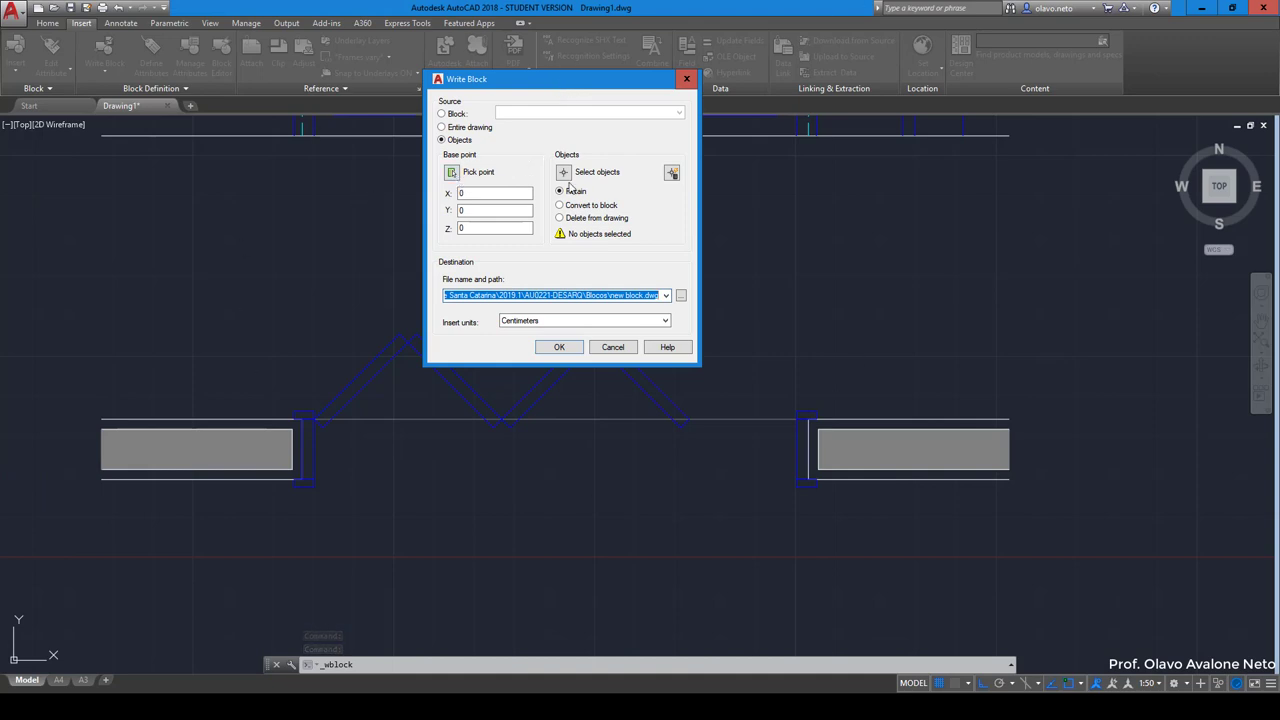
{"action": "left_click", "coordinate": [565, 174]}
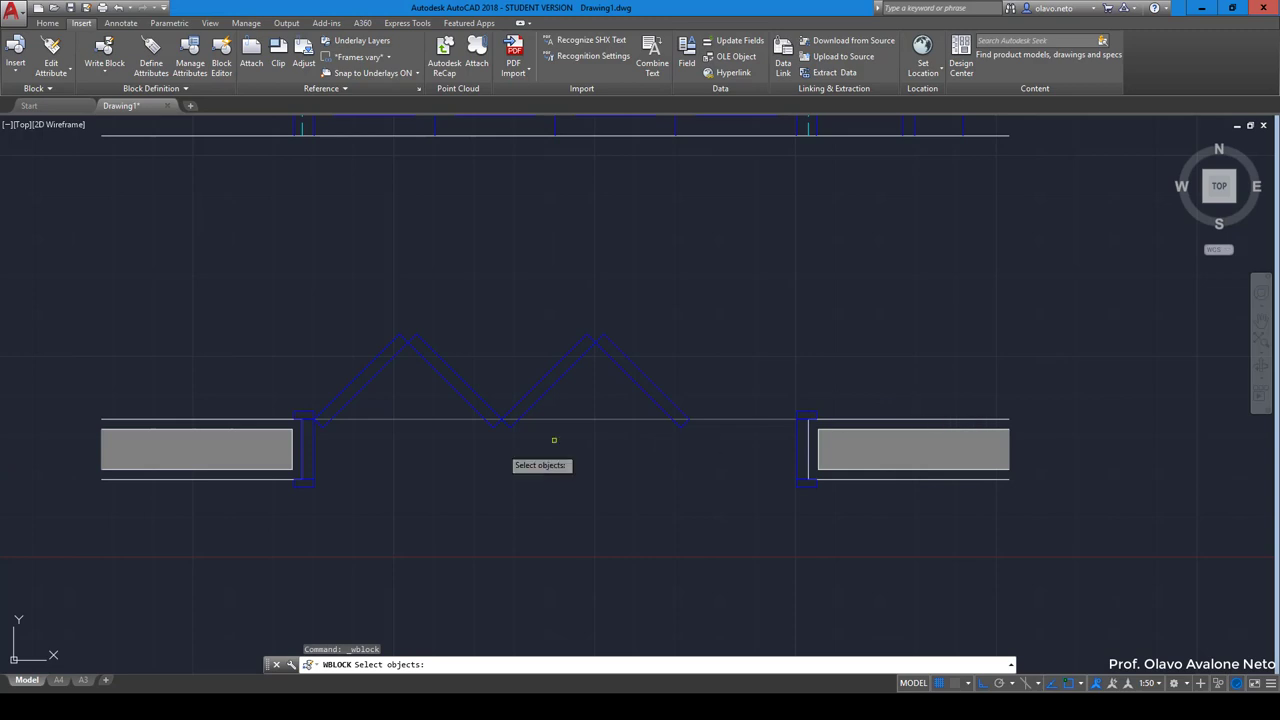
{"action": "left_click", "coordinate": [802, 508]}
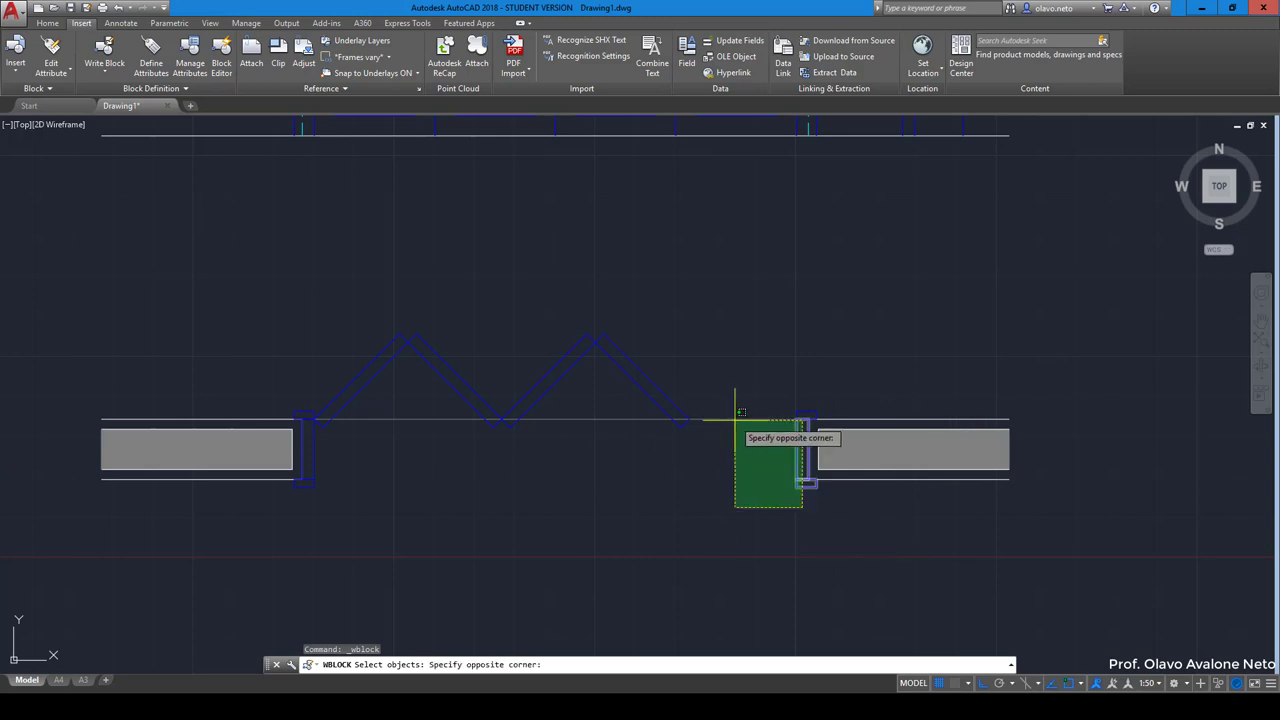
{"action": "left_click", "coordinate": [308, 335]}
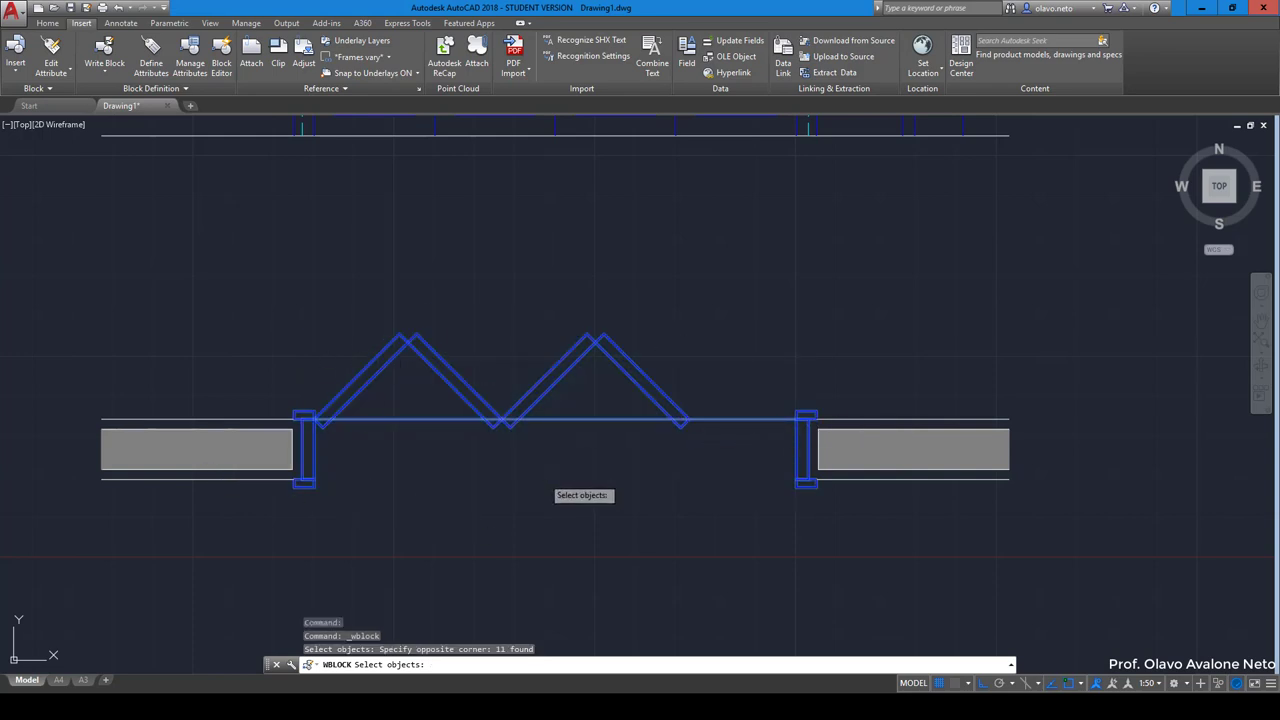
{"action": "key", "text": "Return"}
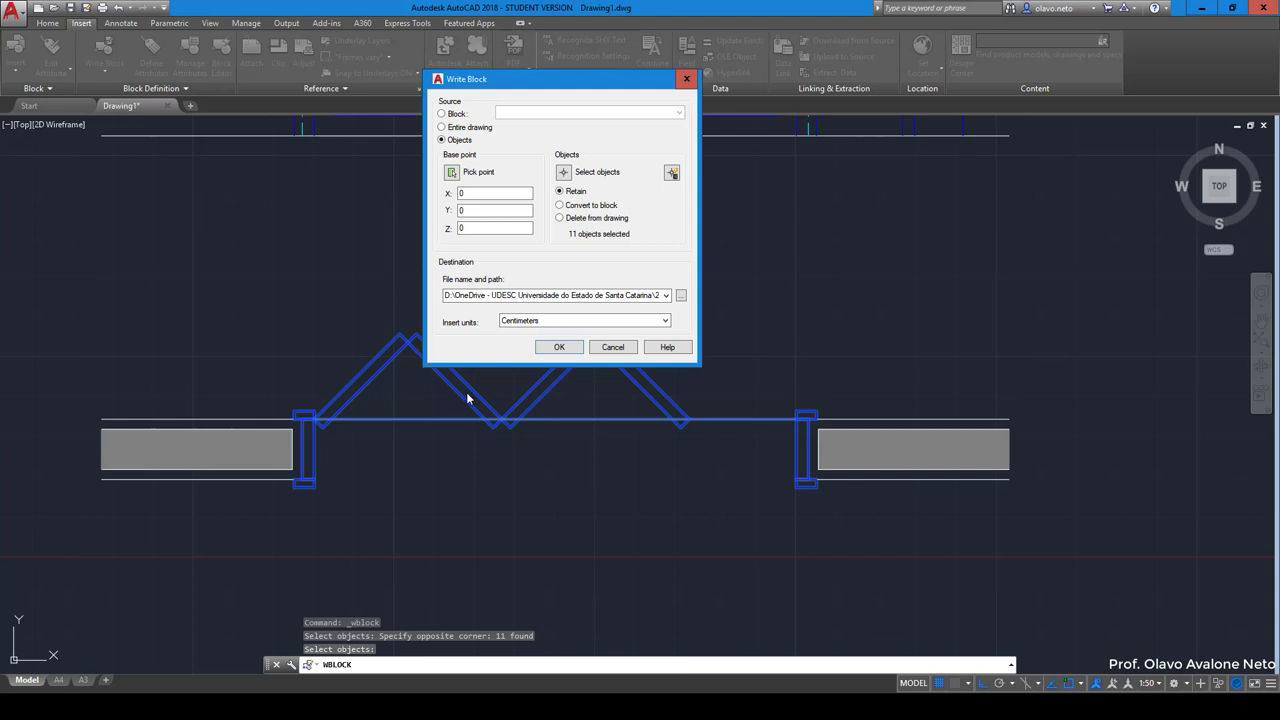
Pick the door jamb corner (X 77.21, Y 19.33) as the block's base point
{"action": "left_click", "coordinate": [451, 174]}
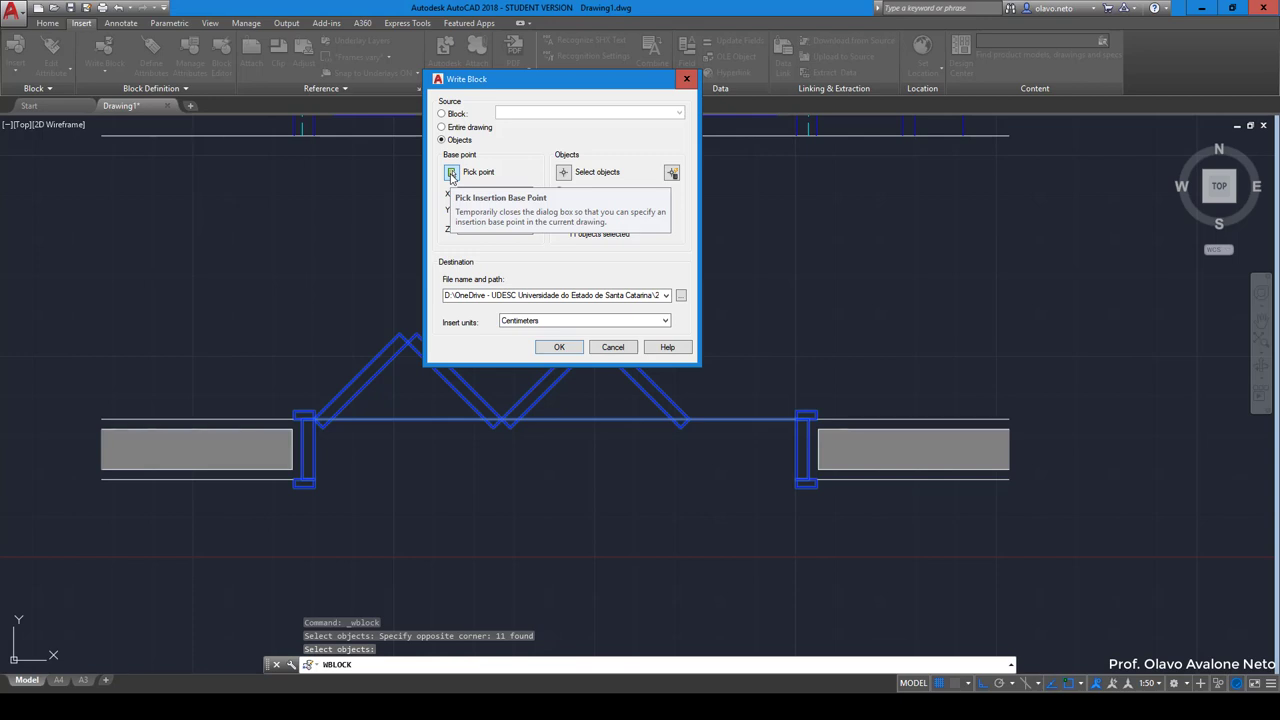
{"action": "left_click", "coordinate": [451, 173]}
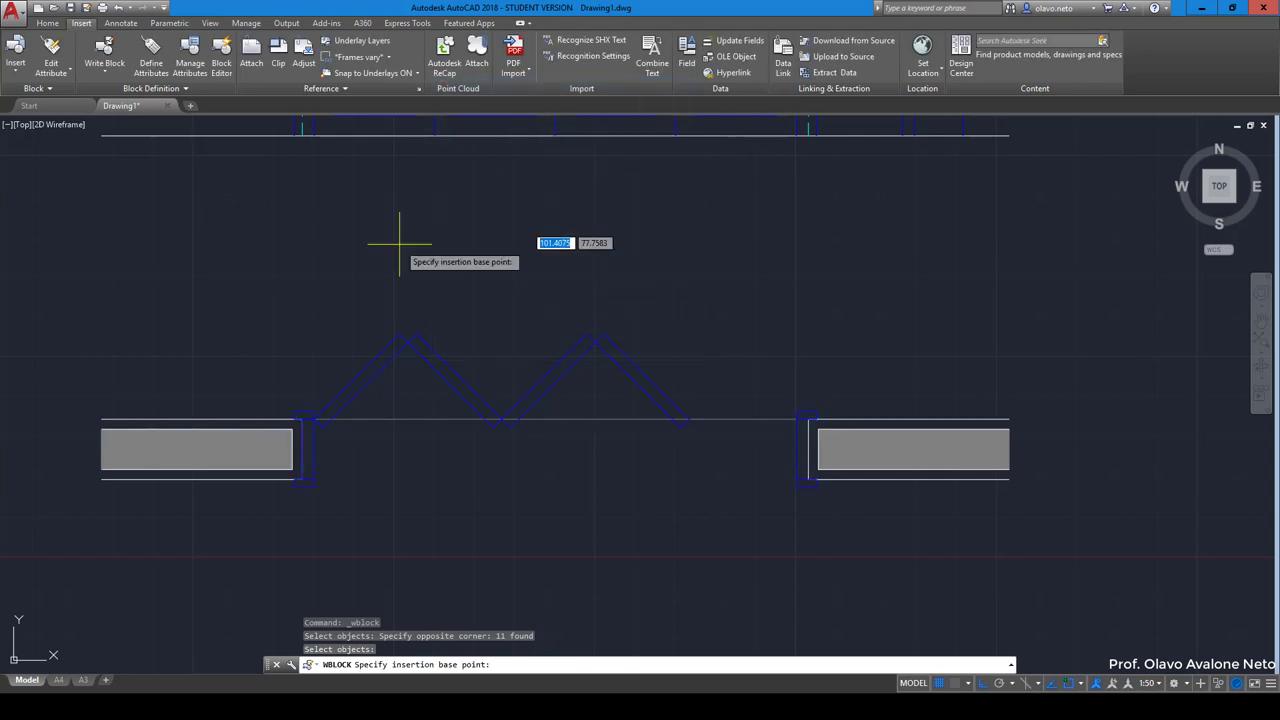
{"action": "scroll", "coordinate": [290, 480], "scroll_direction": "up", "scroll_amount": 8}
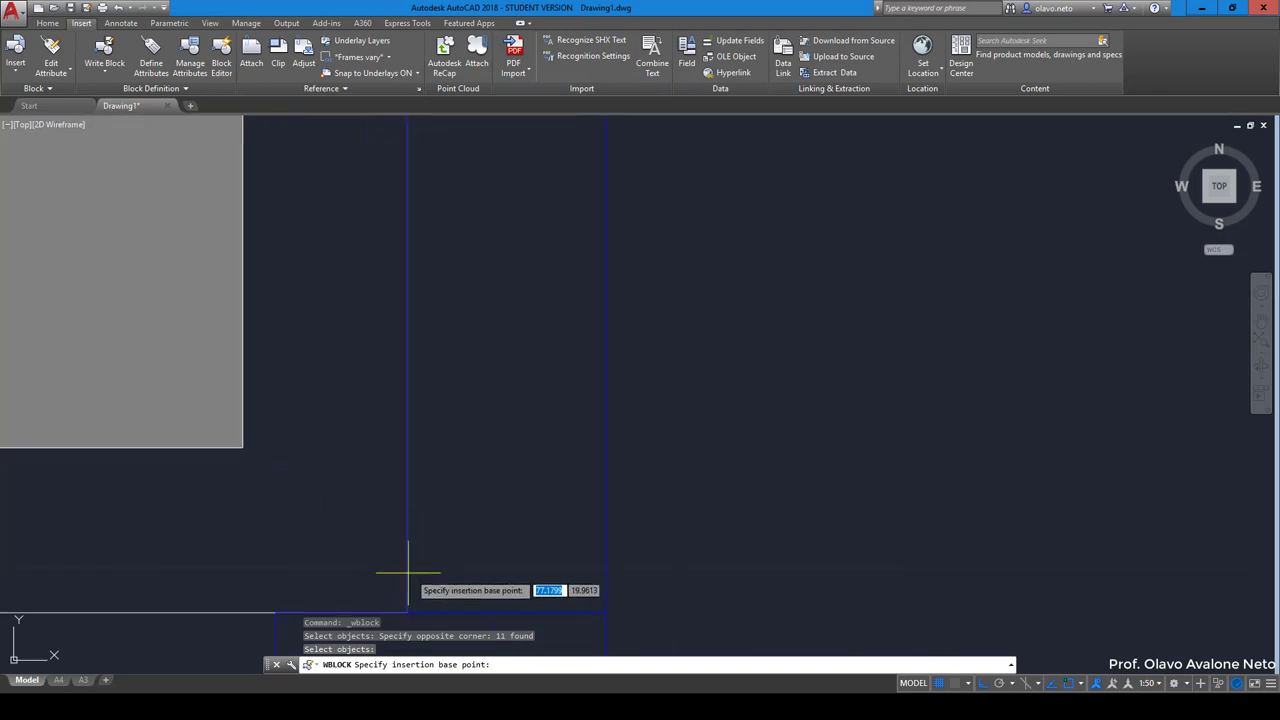
{"action": "middle_click_drag", "start_coordinate": [369, 568], "coordinate": [411, 590]}
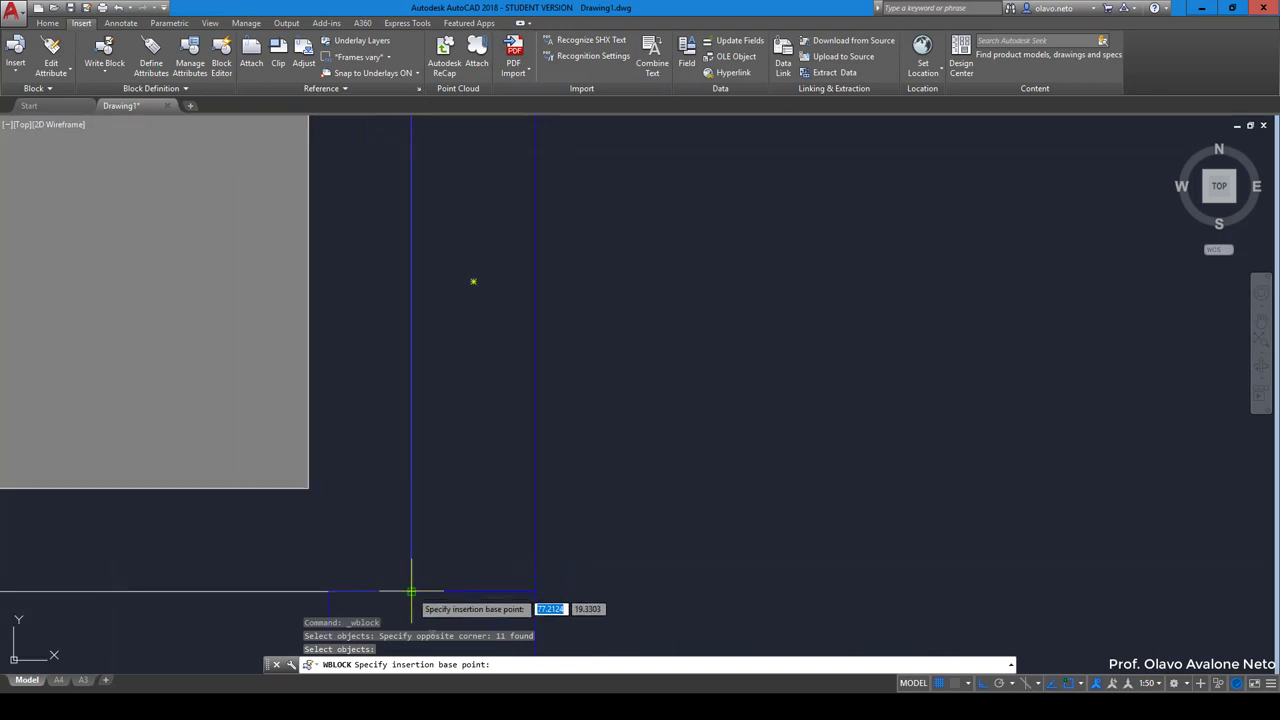
{"action": "left_click", "coordinate": [411, 590]}
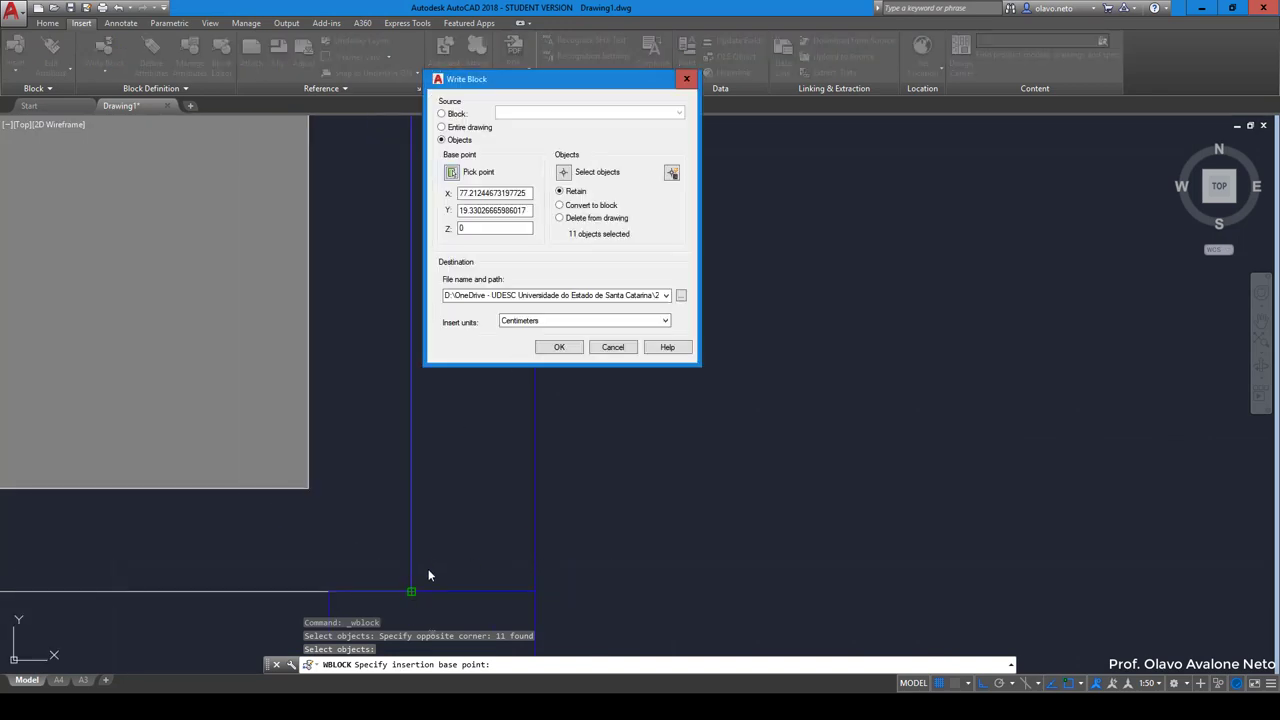
Set the block file name to Porta Camarao120x210 in the Blocos folder
{"action": "left_click", "coordinate": [530, 327]}
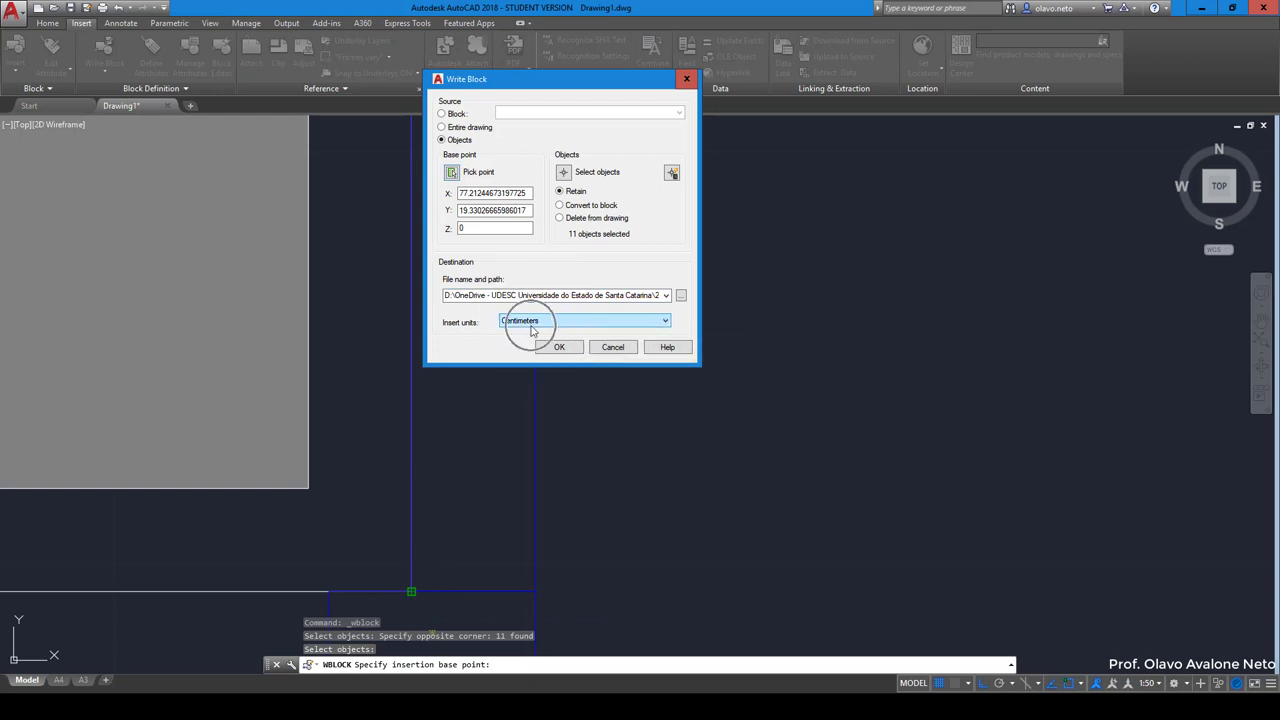
{"action": "left_click", "coordinate": [680, 295]}
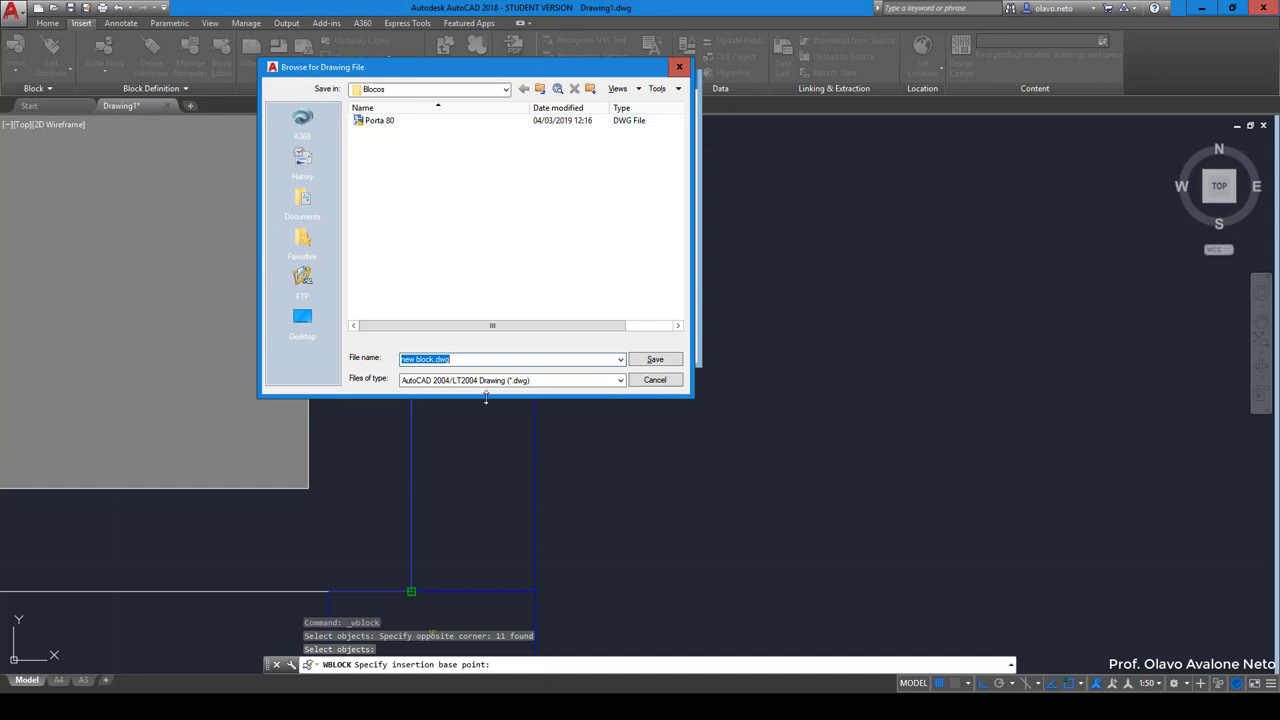
{"action": "type", "text": "Porta "}
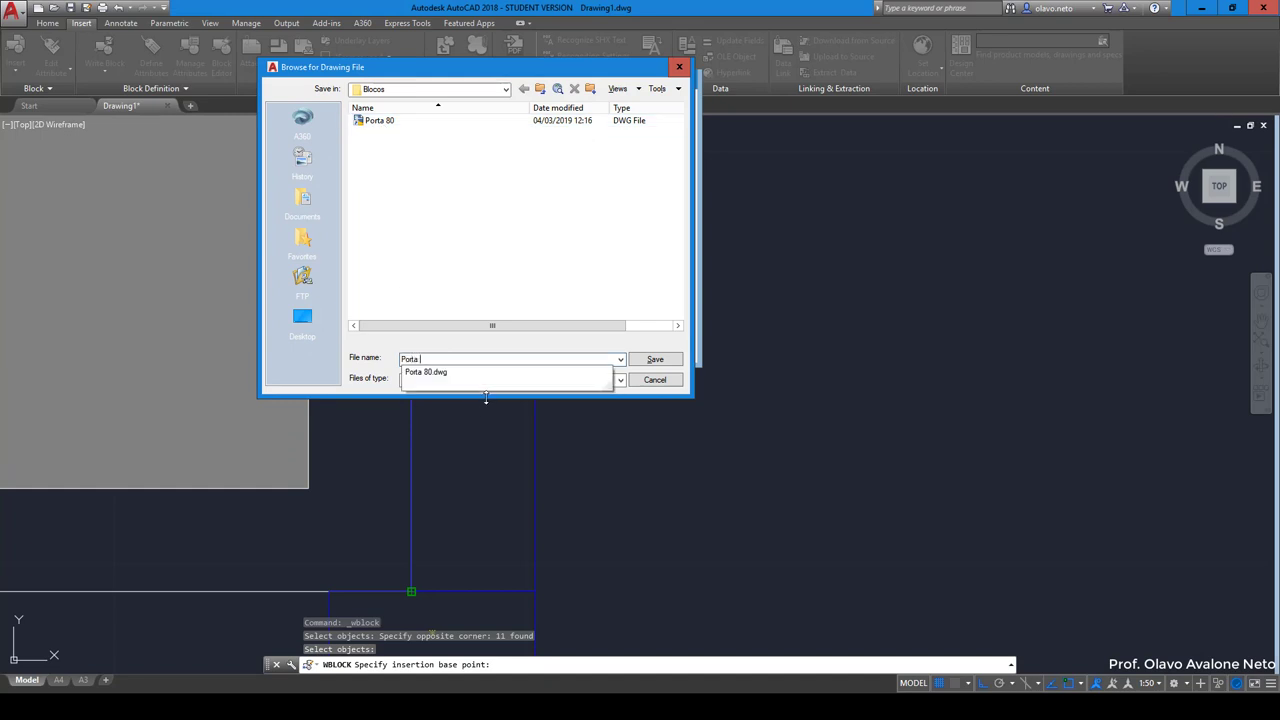
{"action": "type", "text": "Camarao"}
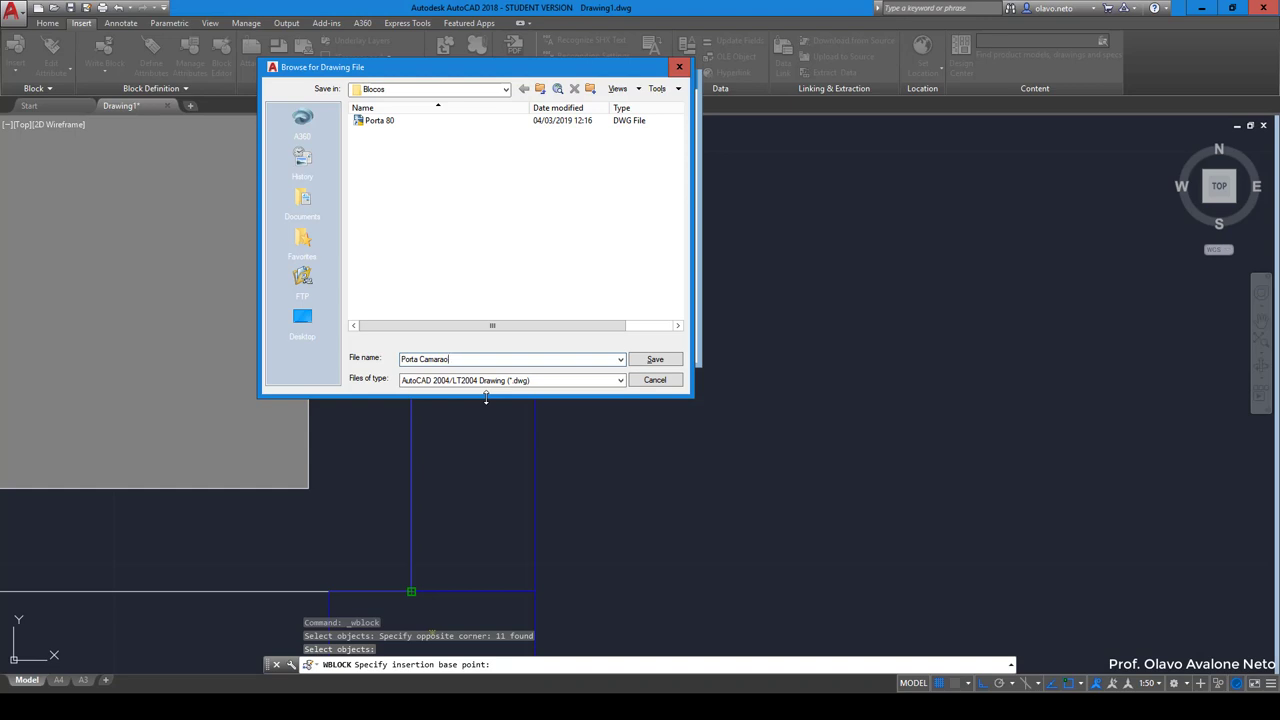
{"action": "type", "text": "12"}
{"action": "type", "text": "0x210"}
{"action": "left_click", "coordinate": [652, 361]}
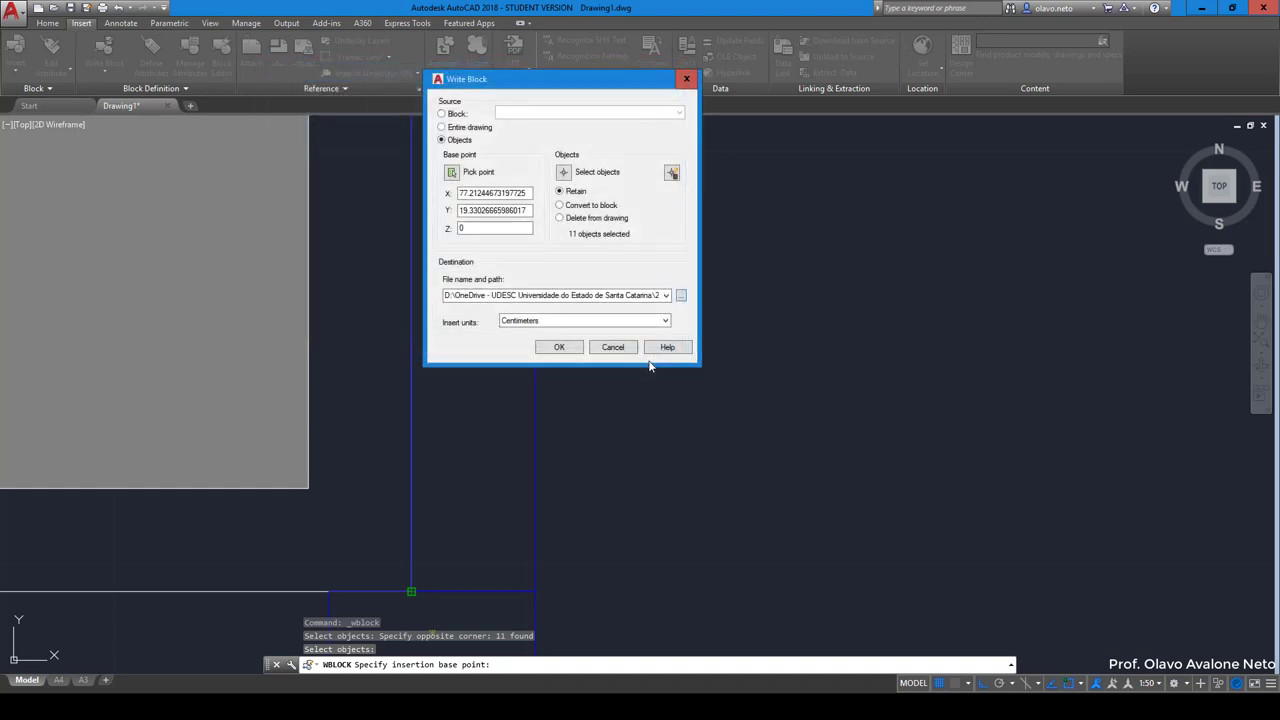
Write out the door block file, then start a new blank drawing, Drawing2
{"action": "left_click", "coordinate": [557, 348]}
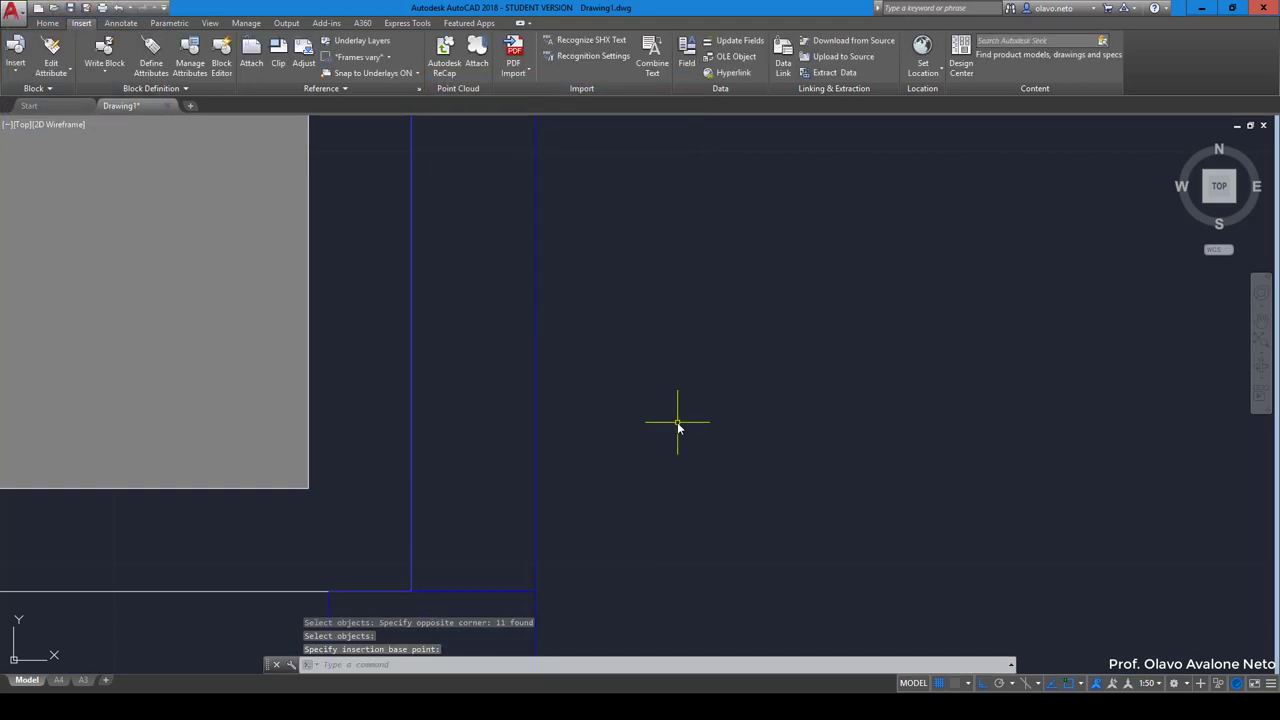
{"action": "scroll", "coordinate": [660, 412], "scroll_direction": "down", "scroll_amount": 5}
{"action": "scroll", "coordinate": [672, 403], "scroll_direction": "down", "scroll_amount": 2}
{"action": "middle_click_drag", "start_coordinate": [434, 370], "coordinate": [183, 340]}
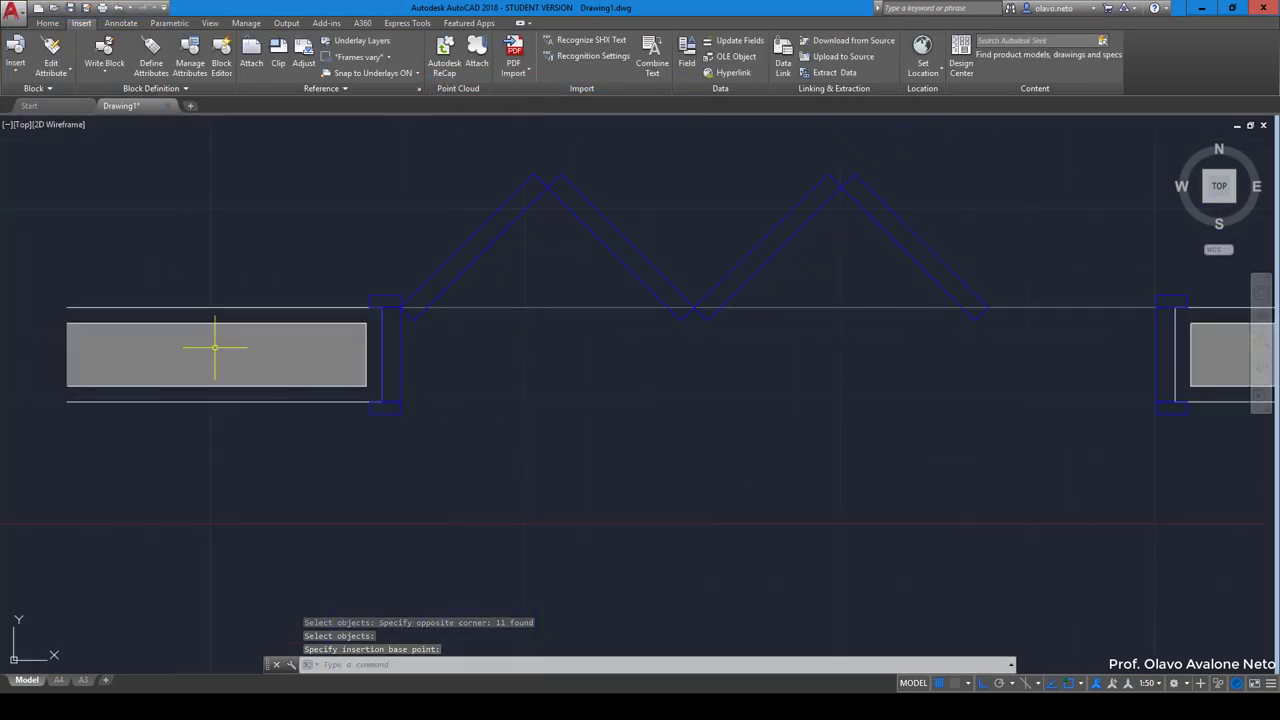
{"action": "left_click", "coordinate": [191, 105]}
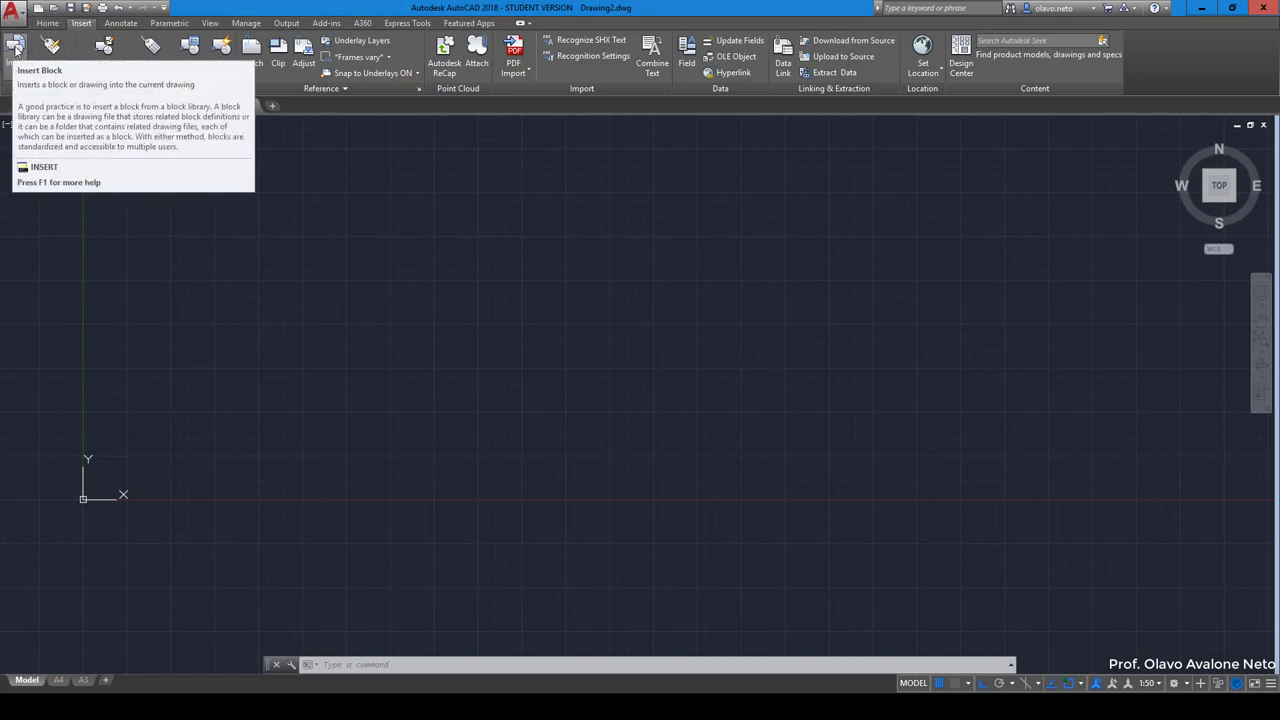
Open the full Insert dialog and browse the OneDrive - UDESC folders for a drawing
{"action": "left_click", "coordinate": [16, 50]}
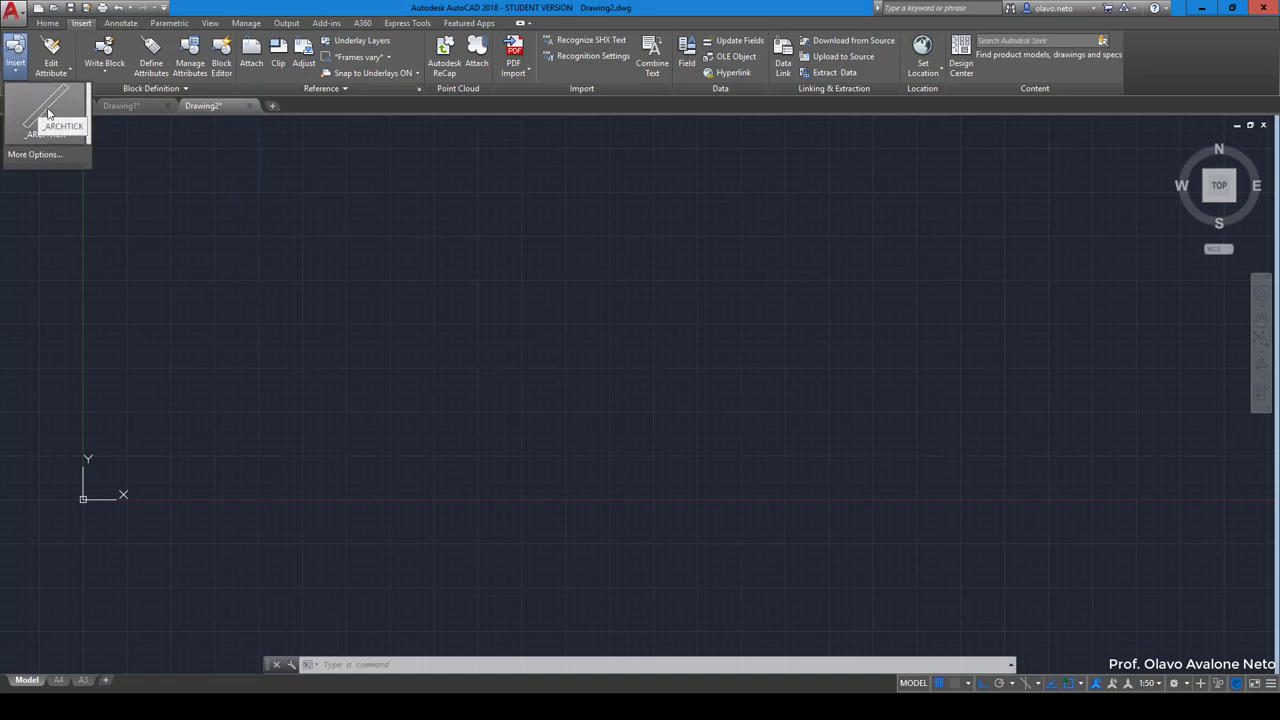
{"action": "left_click", "coordinate": [38, 155]}
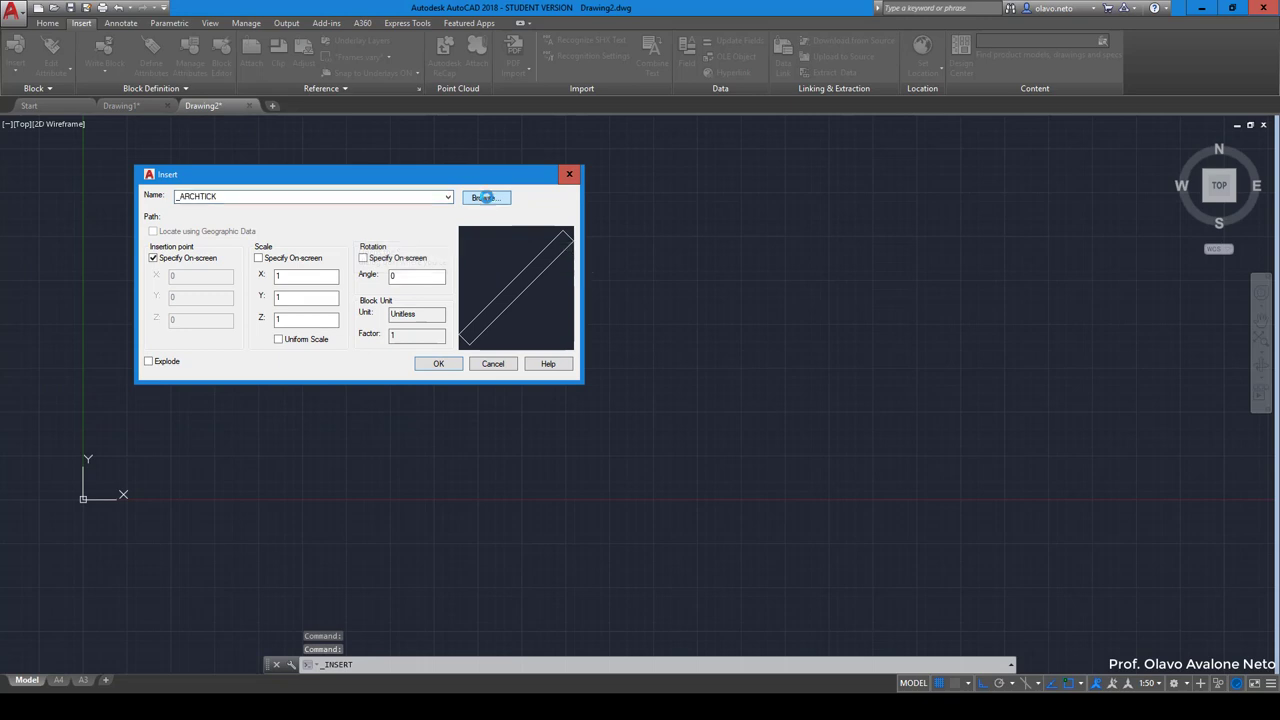
{"action": "left_click", "coordinate": [485, 197]}
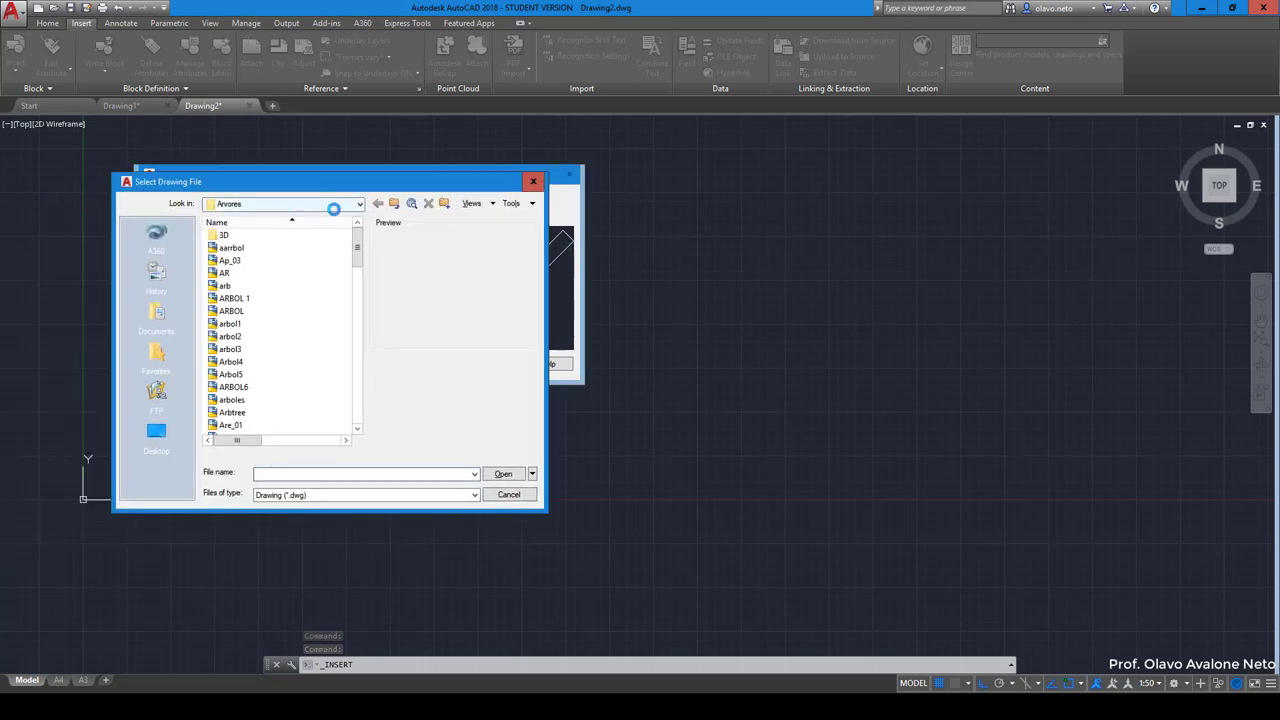
{"action": "left_click", "coordinate": [333, 204]}
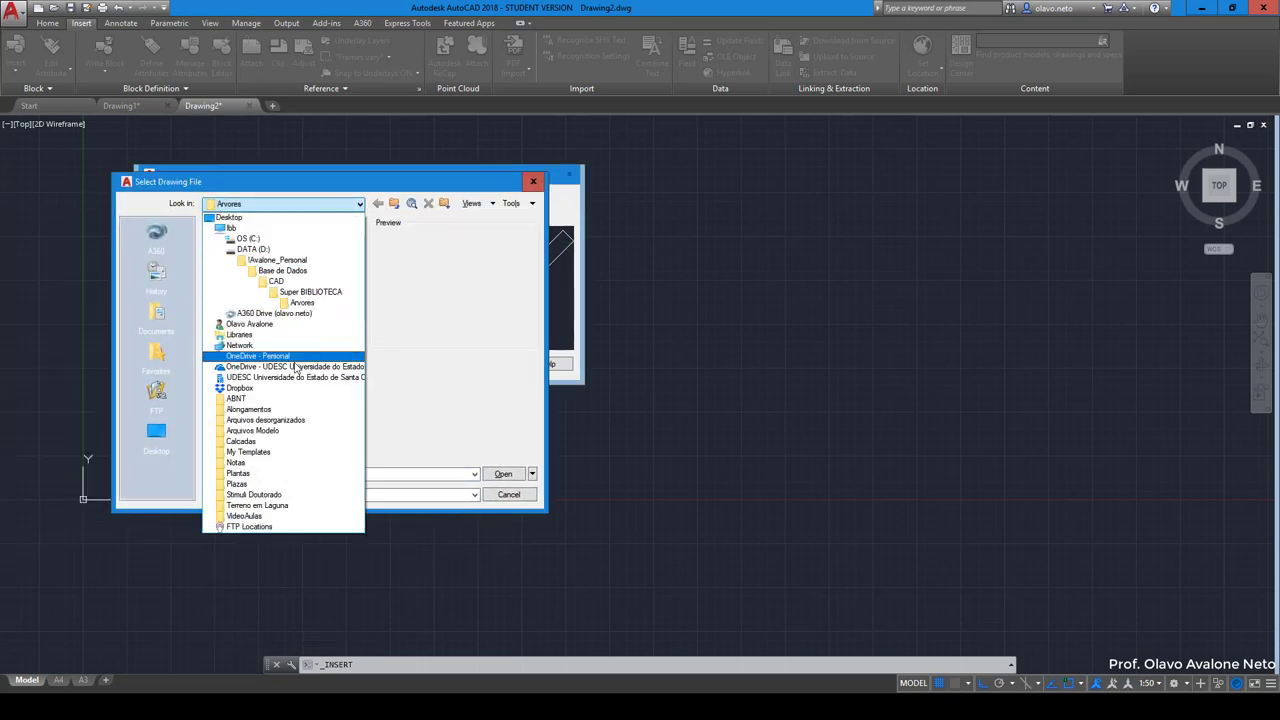
{"action": "left_click", "coordinate": [296, 367]}
{"action": "double_click", "coordinate": [229, 236]}
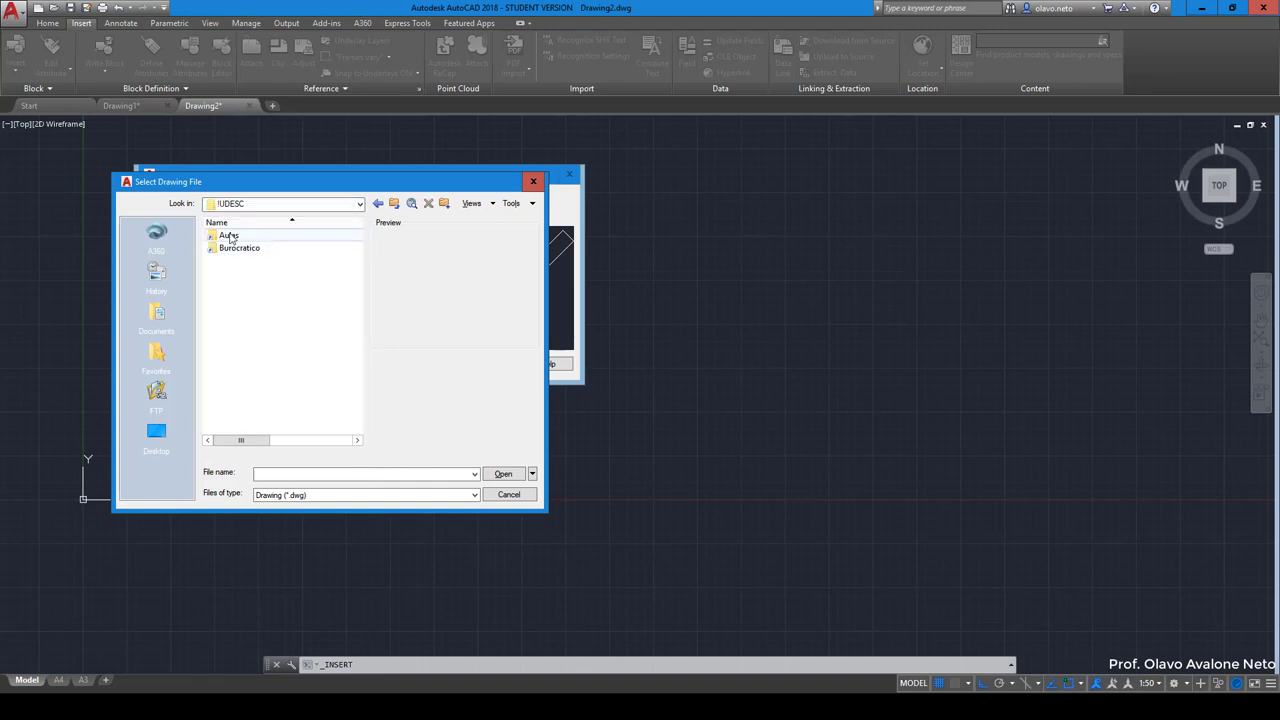
{"action": "double_click", "coordinate": [230, 237]}
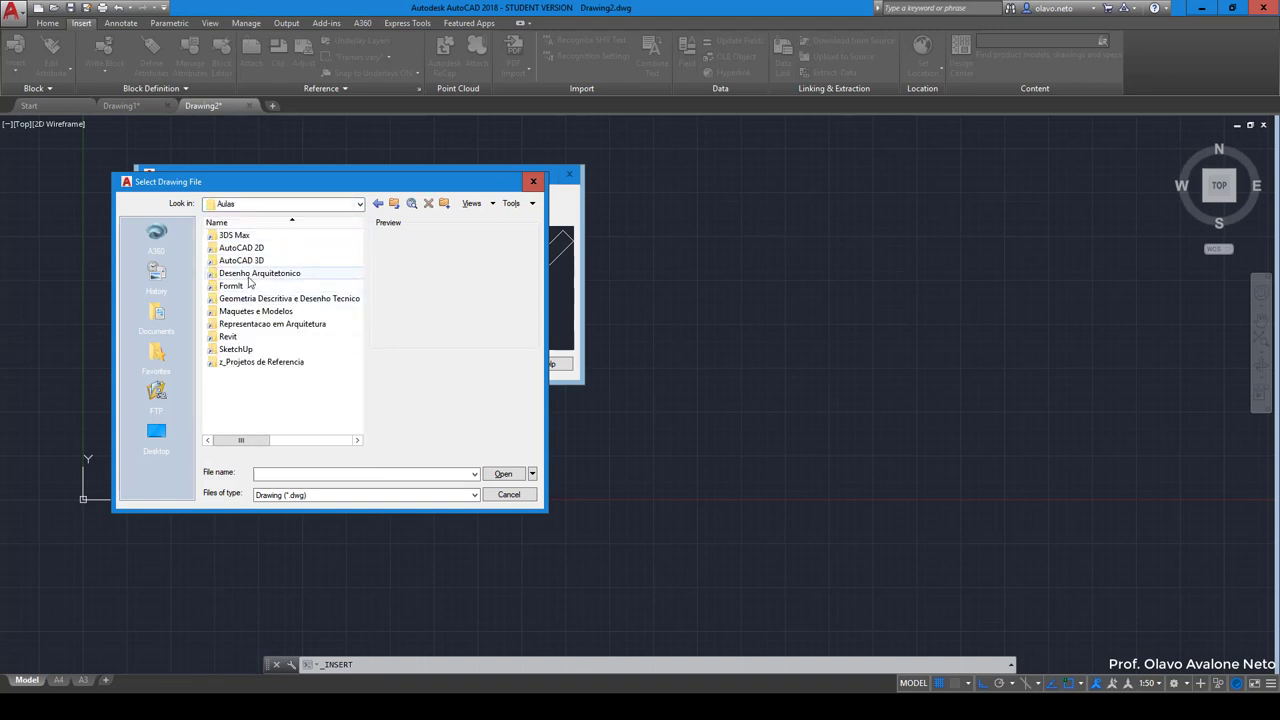
{"action": "double_click", "coordinate": [248, 274]}
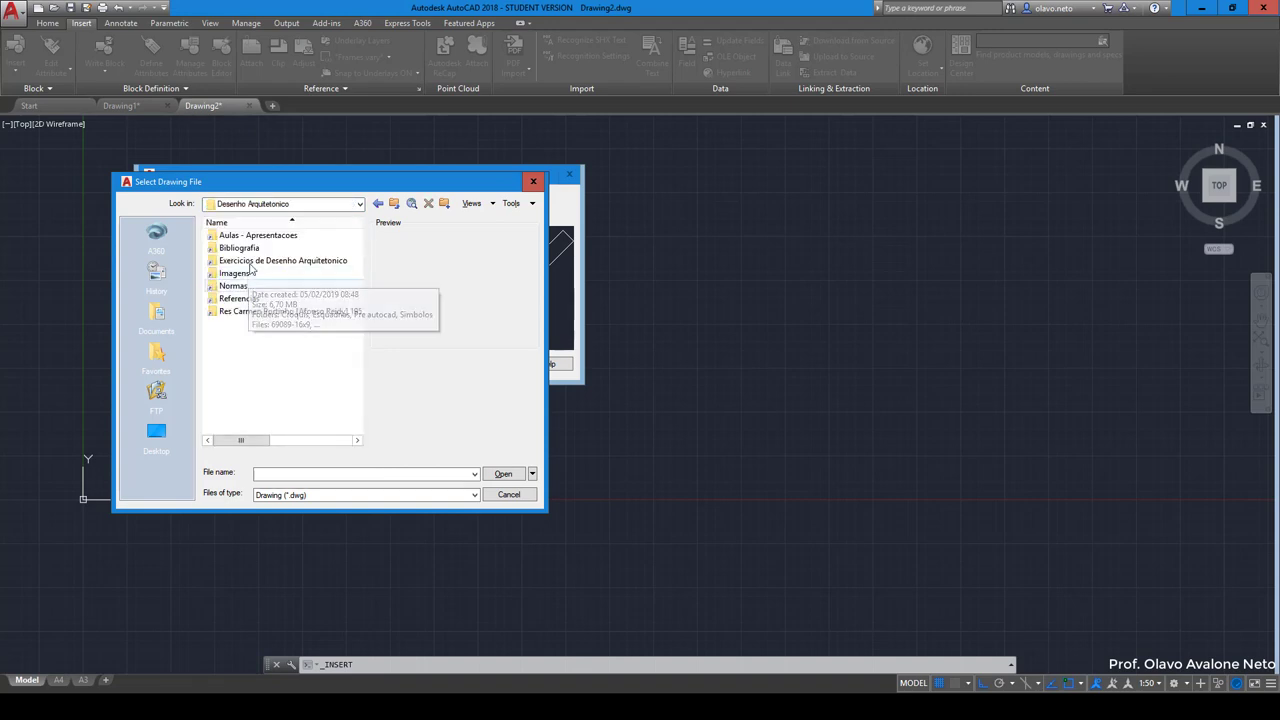
{"action": "left_click", "coordinate": [238, 298]}
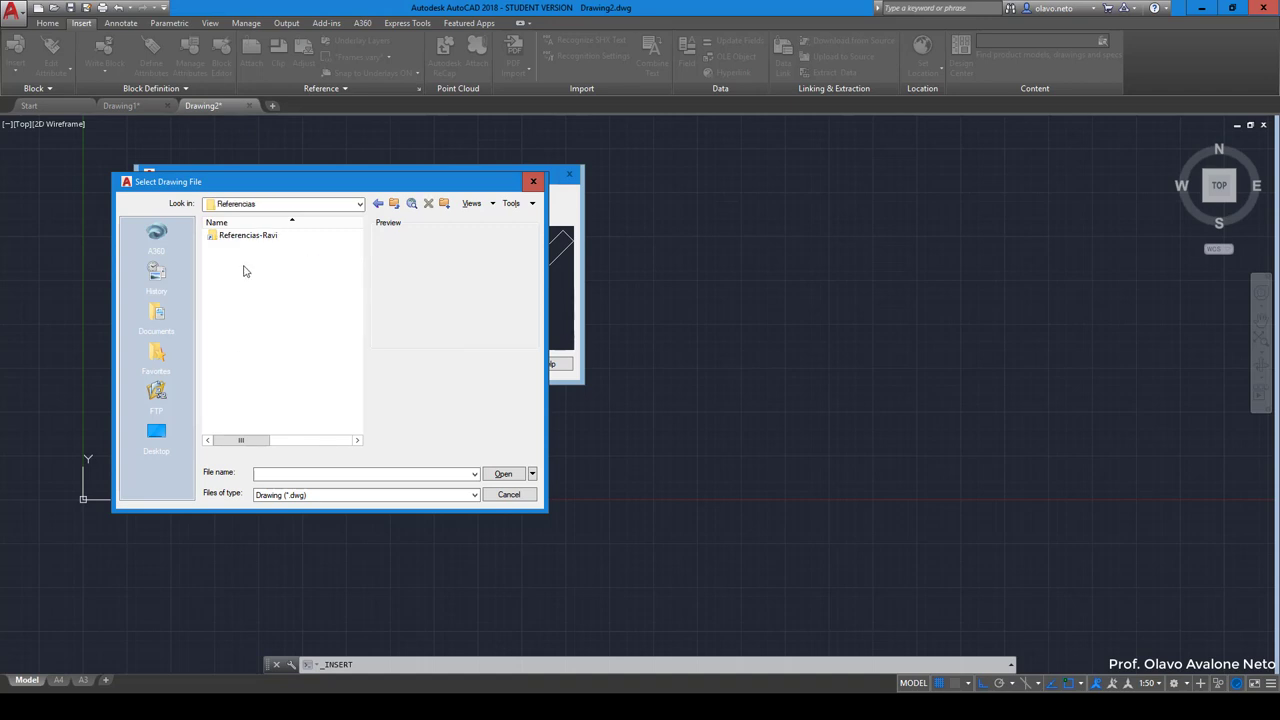
Choose Porta Camarao120x210 from 2019.1\AU0221-DESARQ\Blocos as the block to insert
{"action": "left_click", "coordinate": [394, 203]}
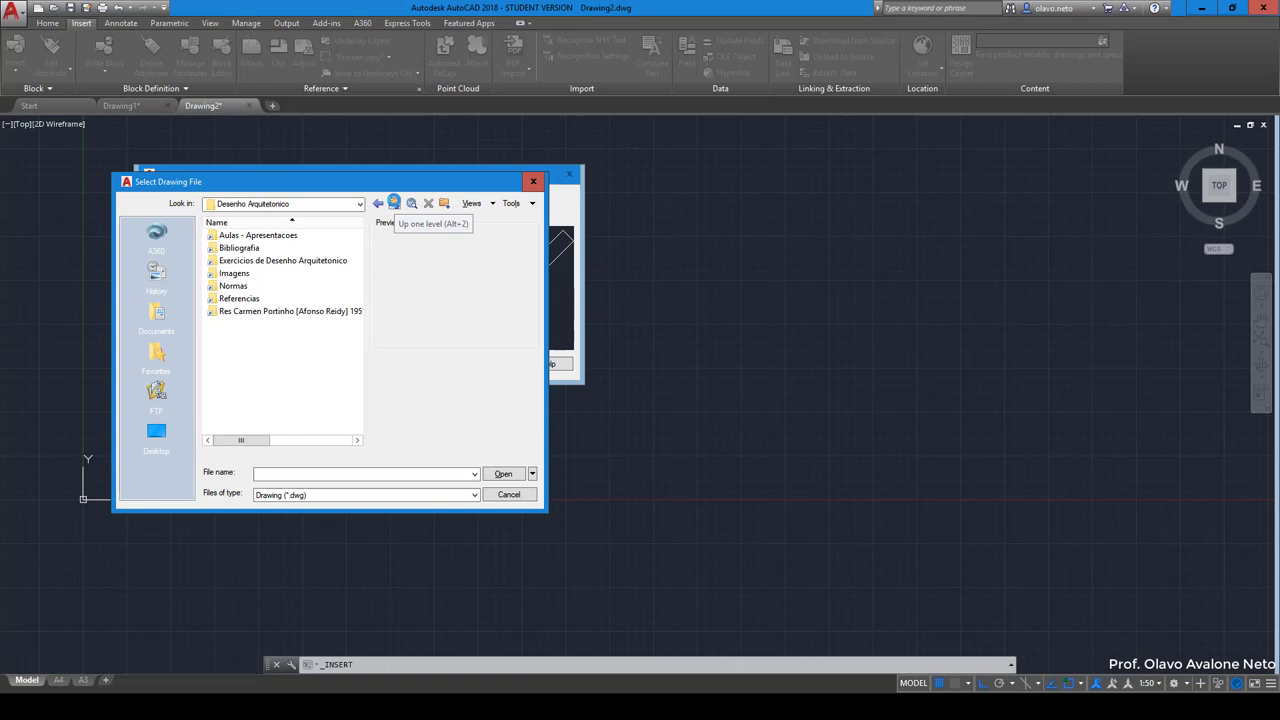
{"action": "left_click", "coordinate": [394, 203]}
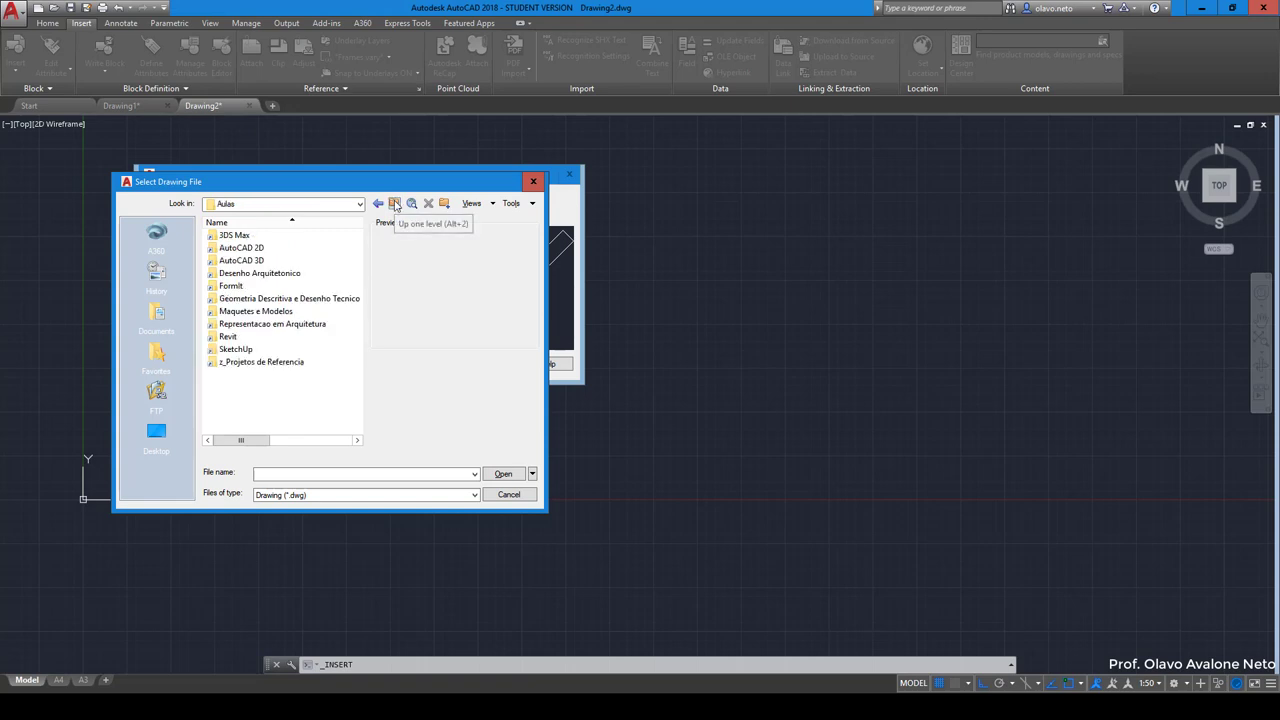
{"action": "left_click", "coordinate": [394, 203]}
{"action": "left_click", "coordinate": [394, 203]}
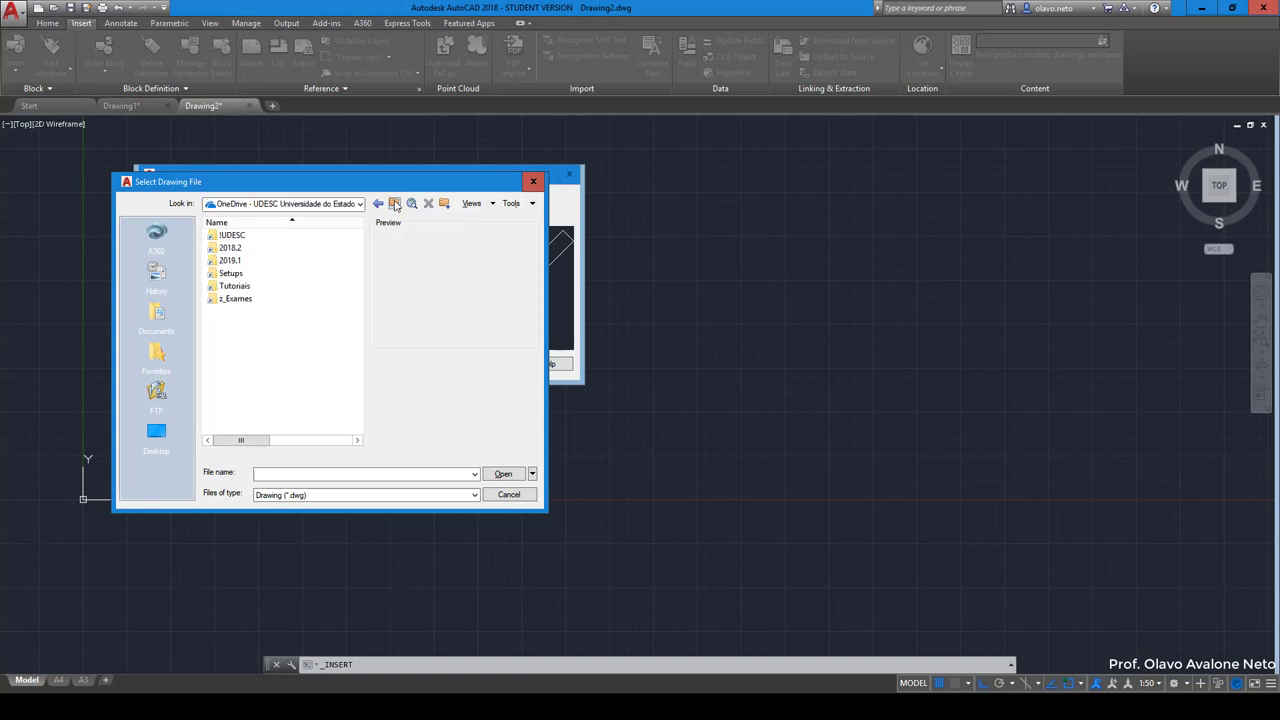
{"action": "double_click", "coordinate": [274, 263]}
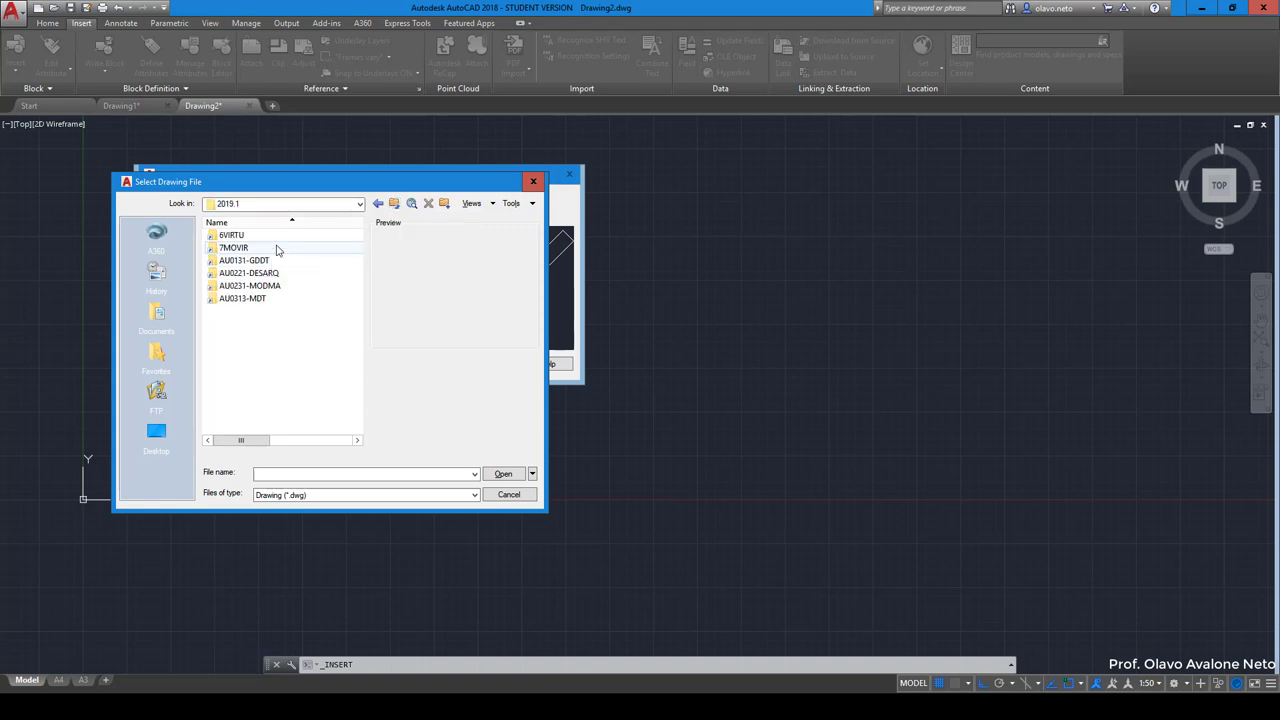
{"action": "double_click", "coordinate": [280, 274]}
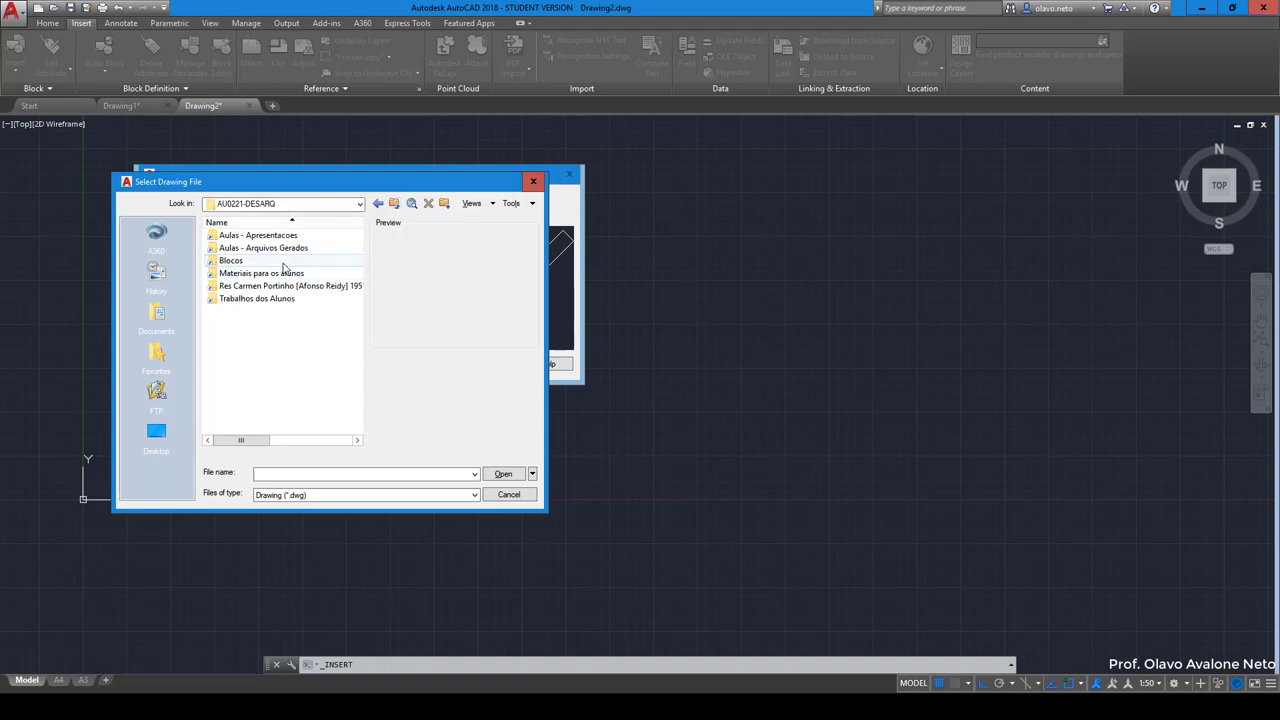
{"action": "double_click", "coordinate": [282, 260]}
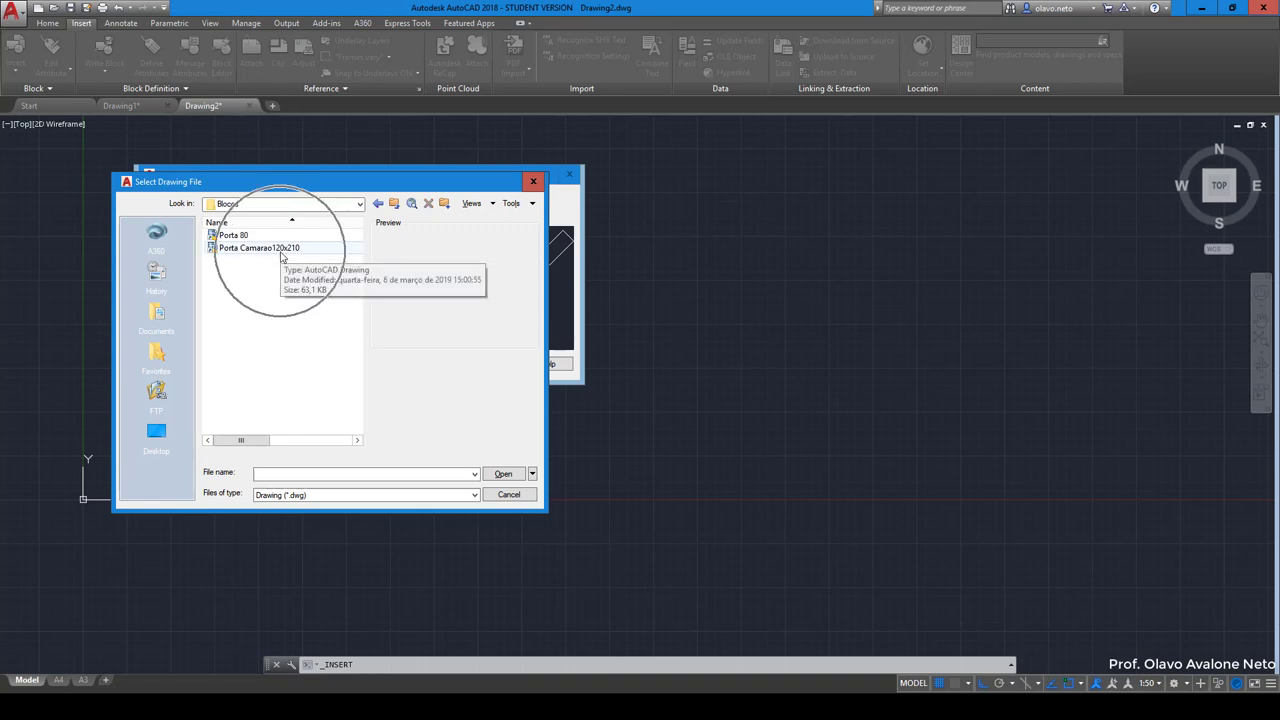
{"action": "left_click", "coordinate": [281, 250]}
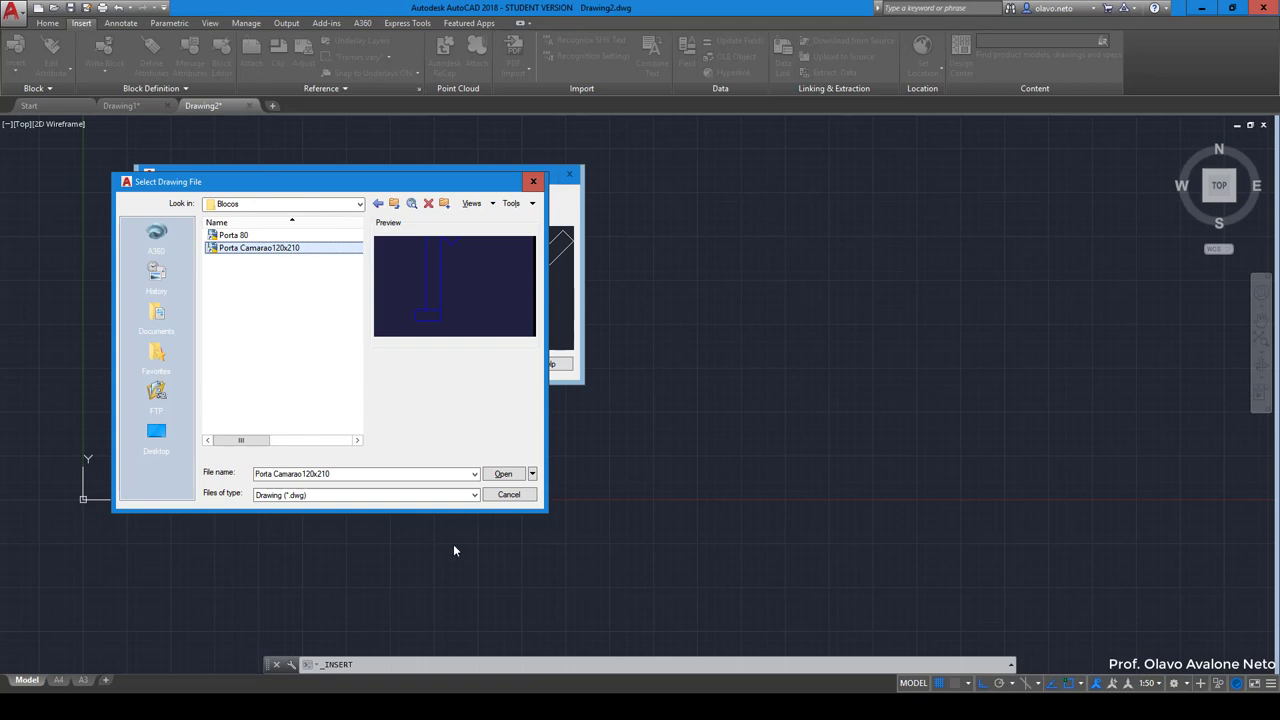
{"action": "left_click", "coordinate": [511, 477]}
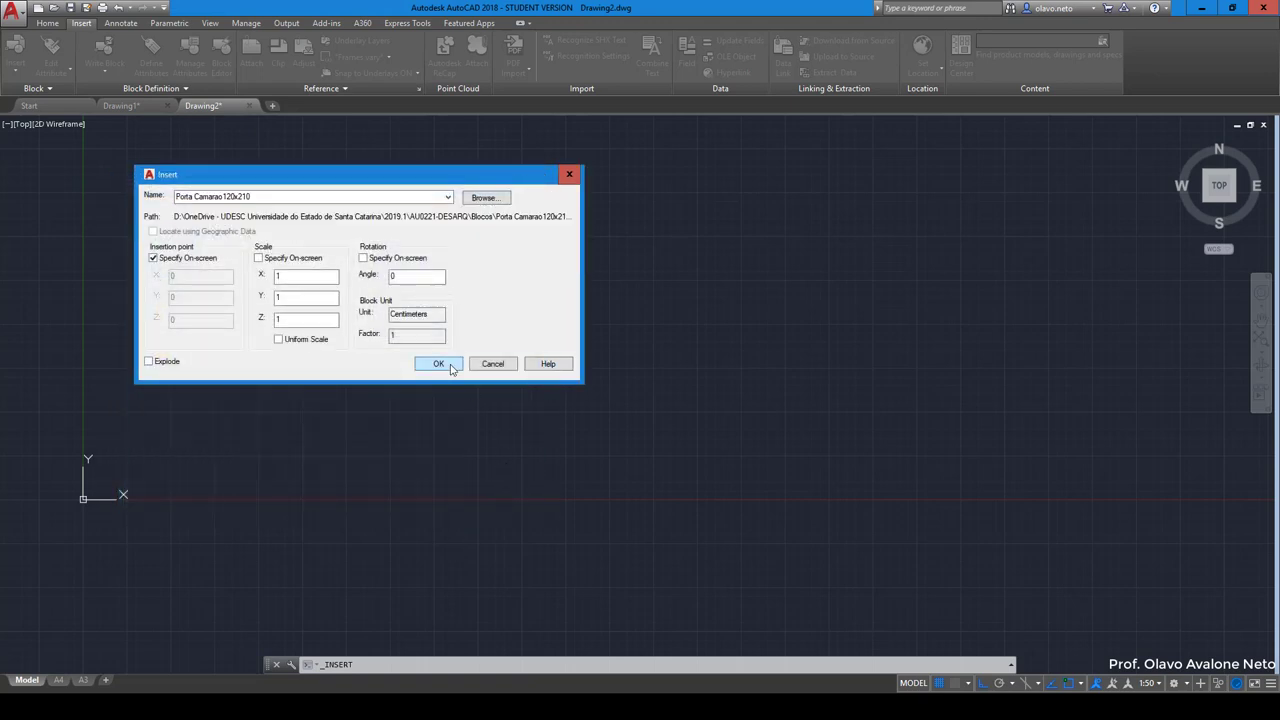
Place the Porta Camarao120x210 block at a point in Drawing2
{"action": "left_click", "coordinate": [438, 364]}
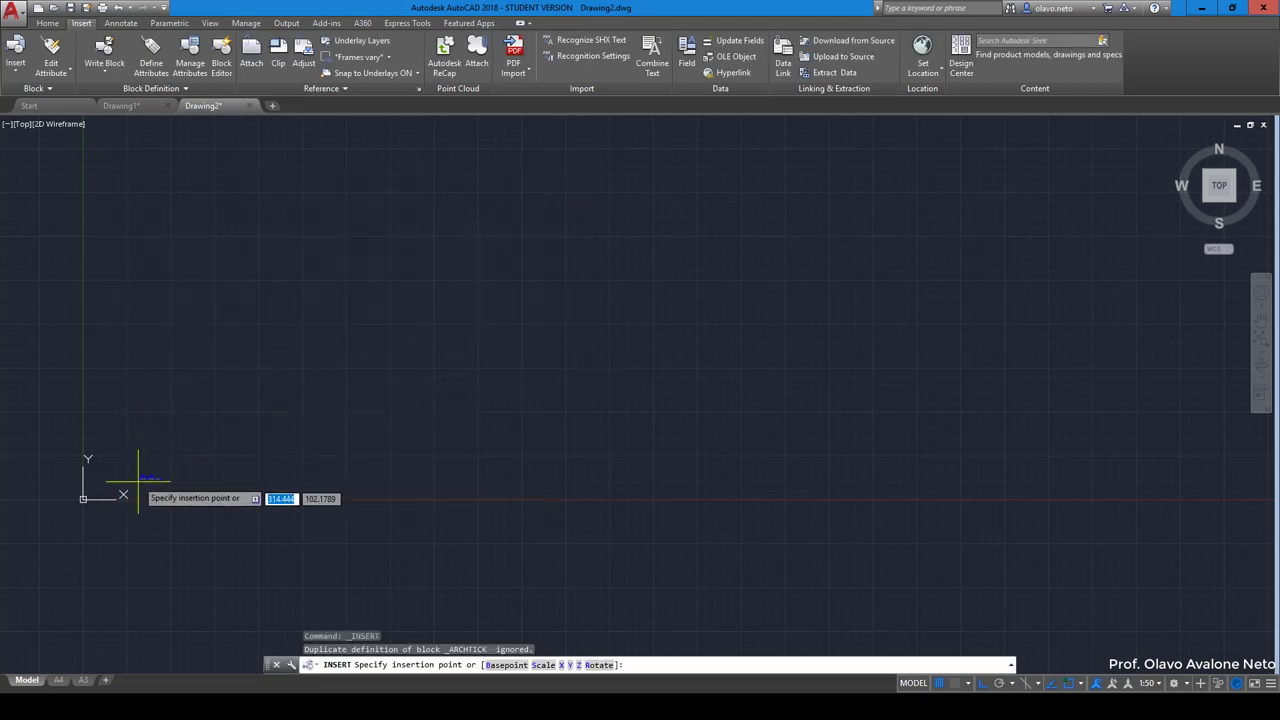
{"action": "scroll", "coordinate": [200, 423], "scroll_direction": "up", "scroll_amount": 3}
{"action": "scroll", "coordinate": [257, 400], "scroll_direction": "up", "scroll_amount": 2}
{"action": "scroll", "coordinate": [257, 405], "scroll_direction": "down", "scroll_amount": 5}
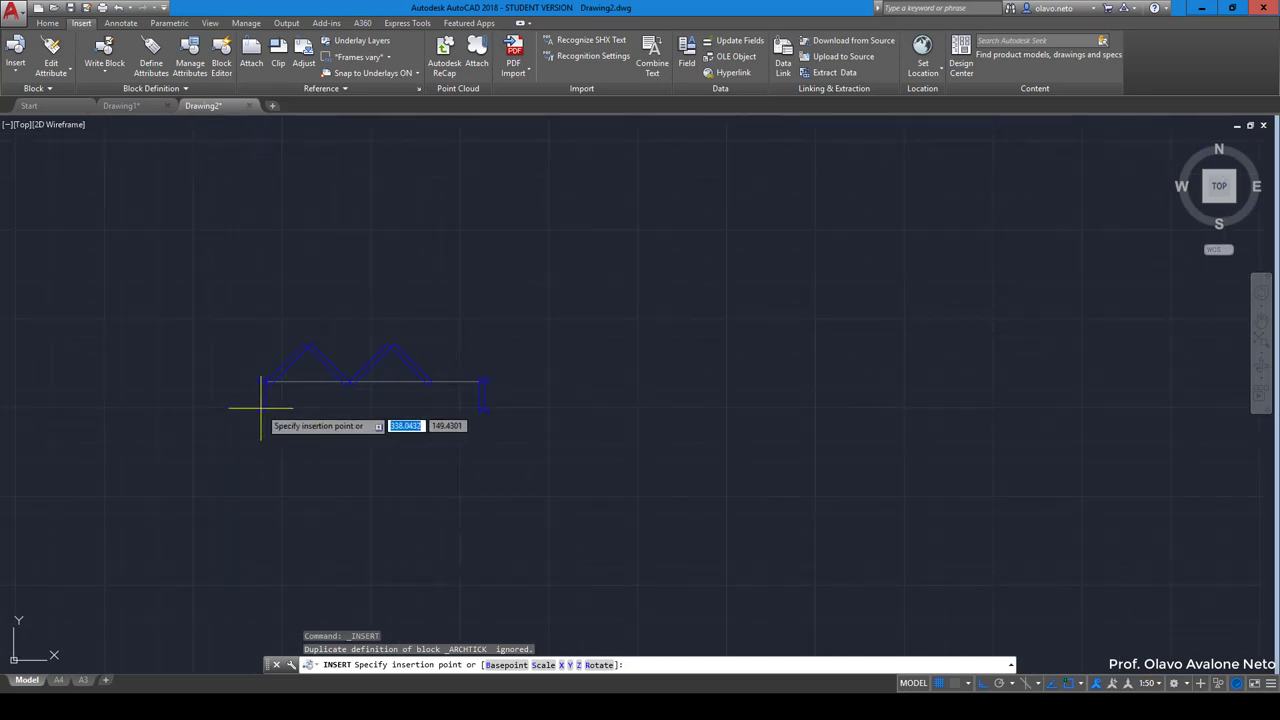
{"action": "scroll", "coordinate": [371, 423], "scroll_direction": "down", "scroll_amount": 1}
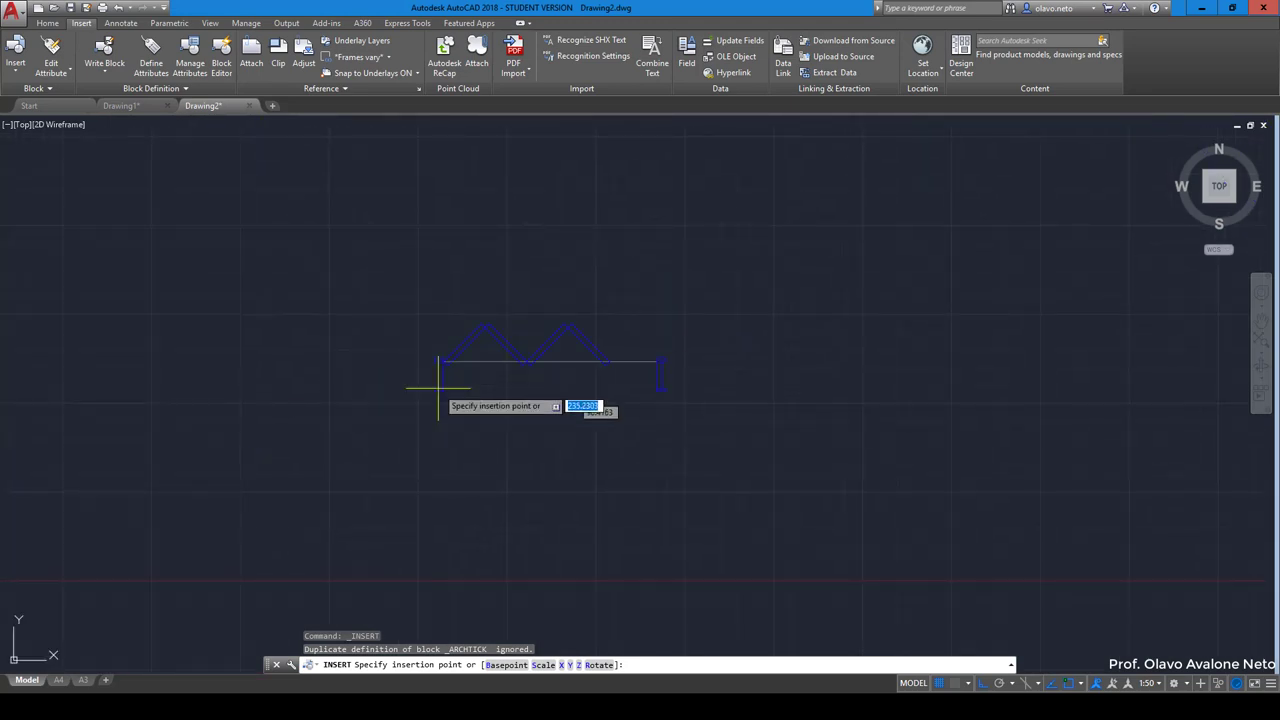
{"action": "scroll", "coordinate": [429, 377], "scroll_direction": "down", "scroll_amount": 1}
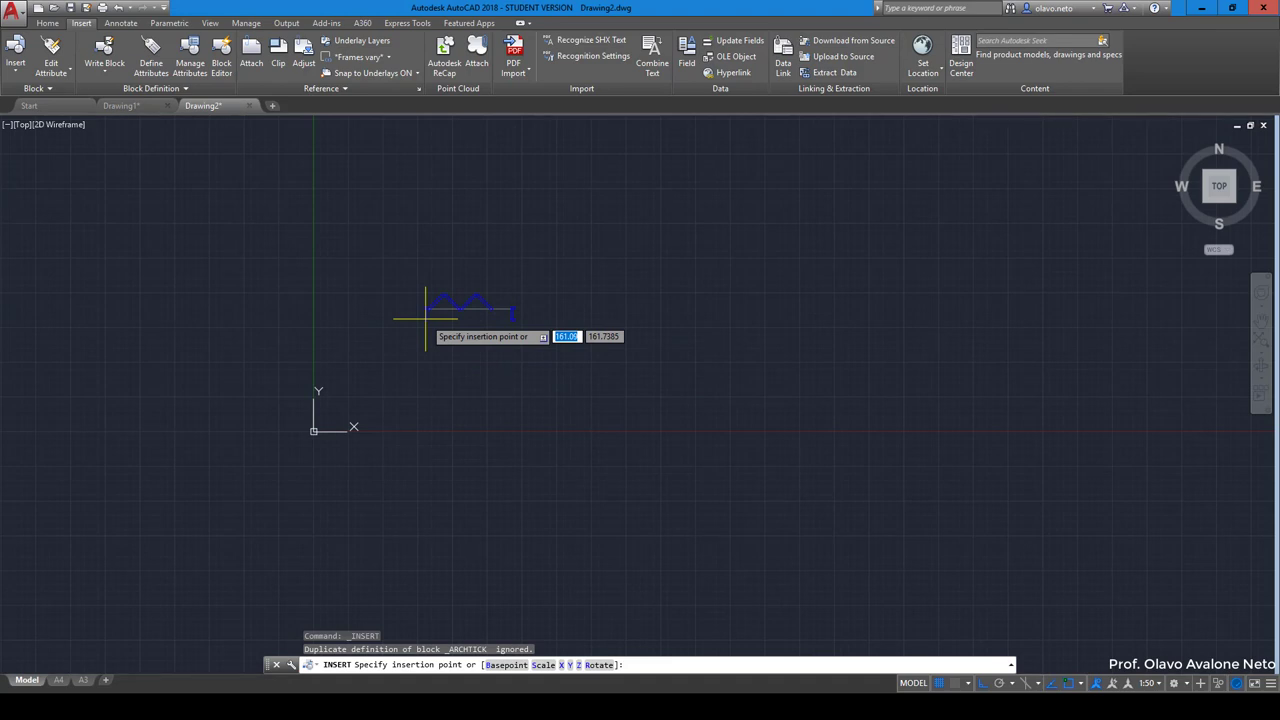
{"action": "left_click", "coordinate": [425, 319]}
Zoom in, select the inserted door block, and open the Home tab's layer list
{"action": "scroll", "coordinate": [460, 305], "scroll_direction": "up", "scroll_amount": 2}
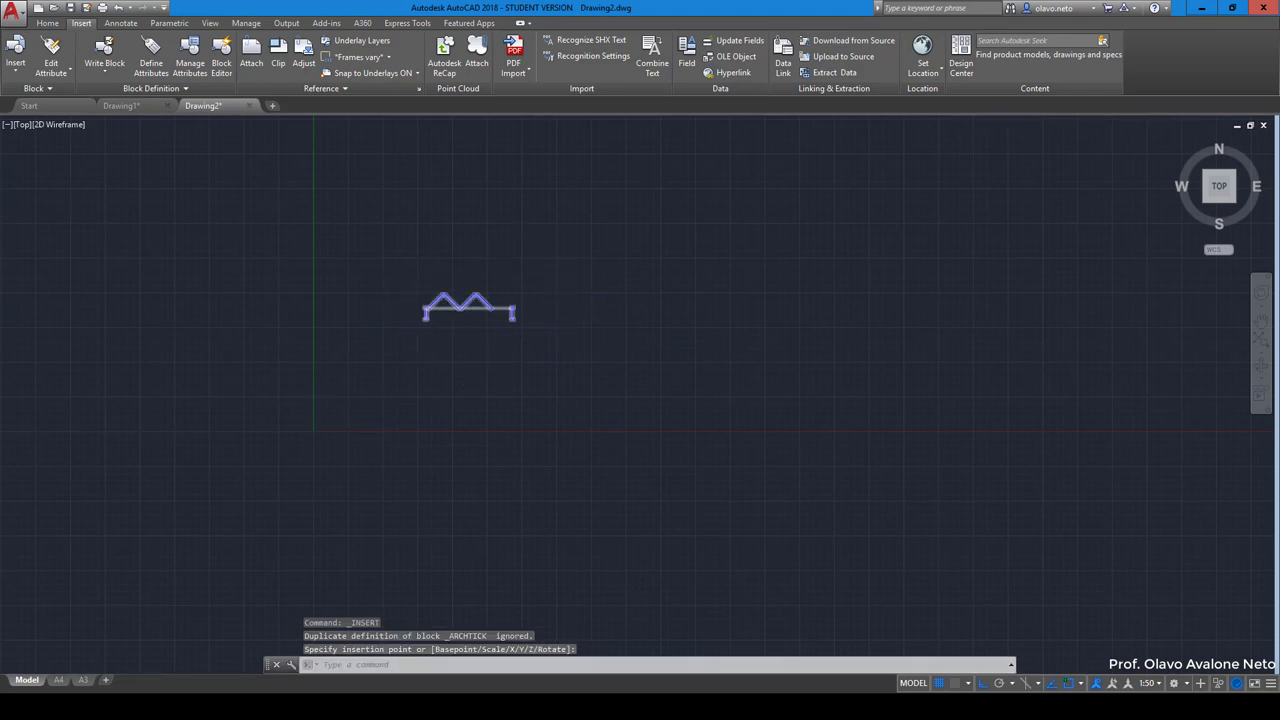
{"action": "scroll", "coordinate": [454, 309], "scroll_direction": "up", "scroll_amount": 4}
{"action": "scroll", "coordinate": [623, 263], "scroll_direction": "up", "scroll_amount": 2}
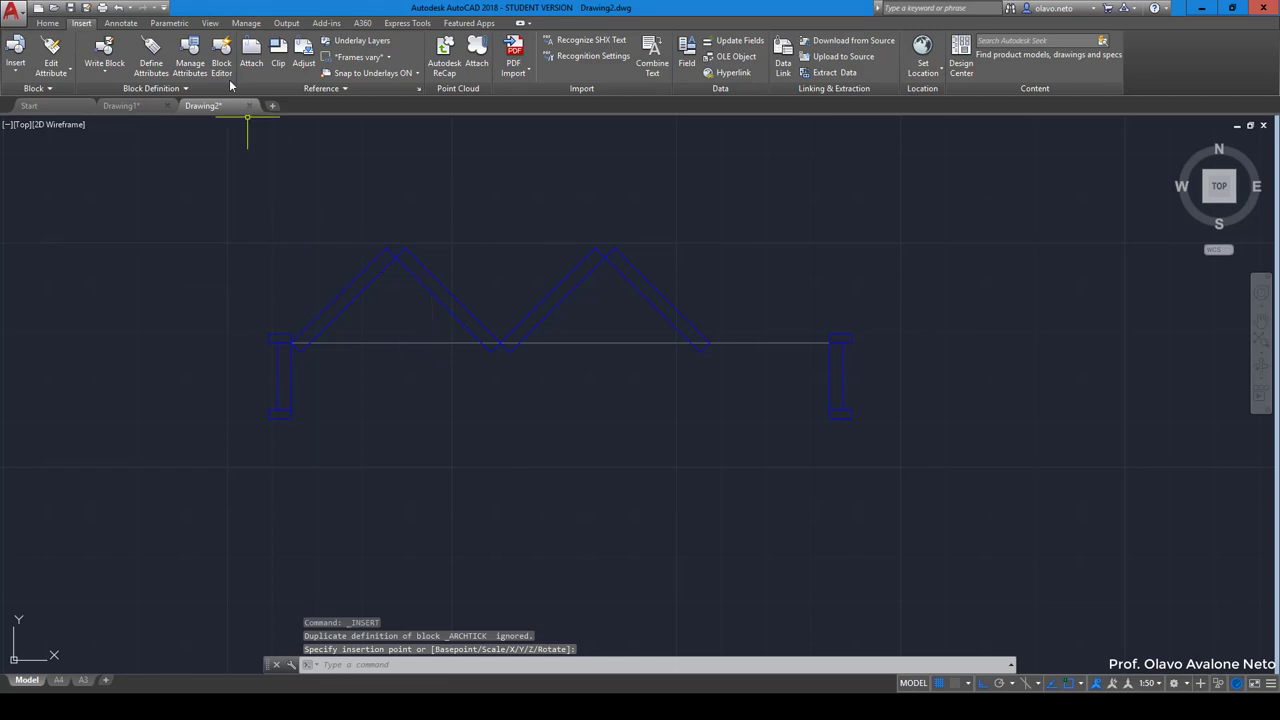
{"action": "left_click", "coordinate": [466, 323]}
{"action": "left_click", "coordinate": [443, 290]}
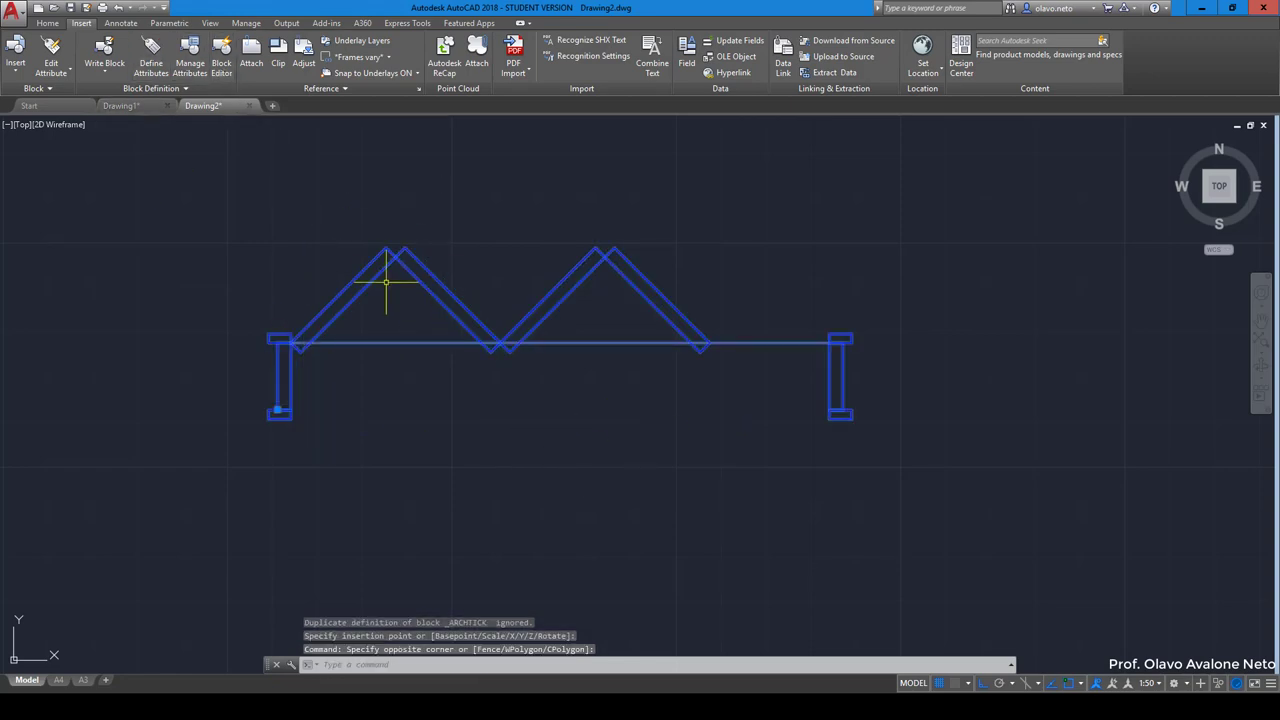
{"action": "left_click", "coordinate": [47, 22]}
{"action": "left_click", "coordinate": [576, 37]}
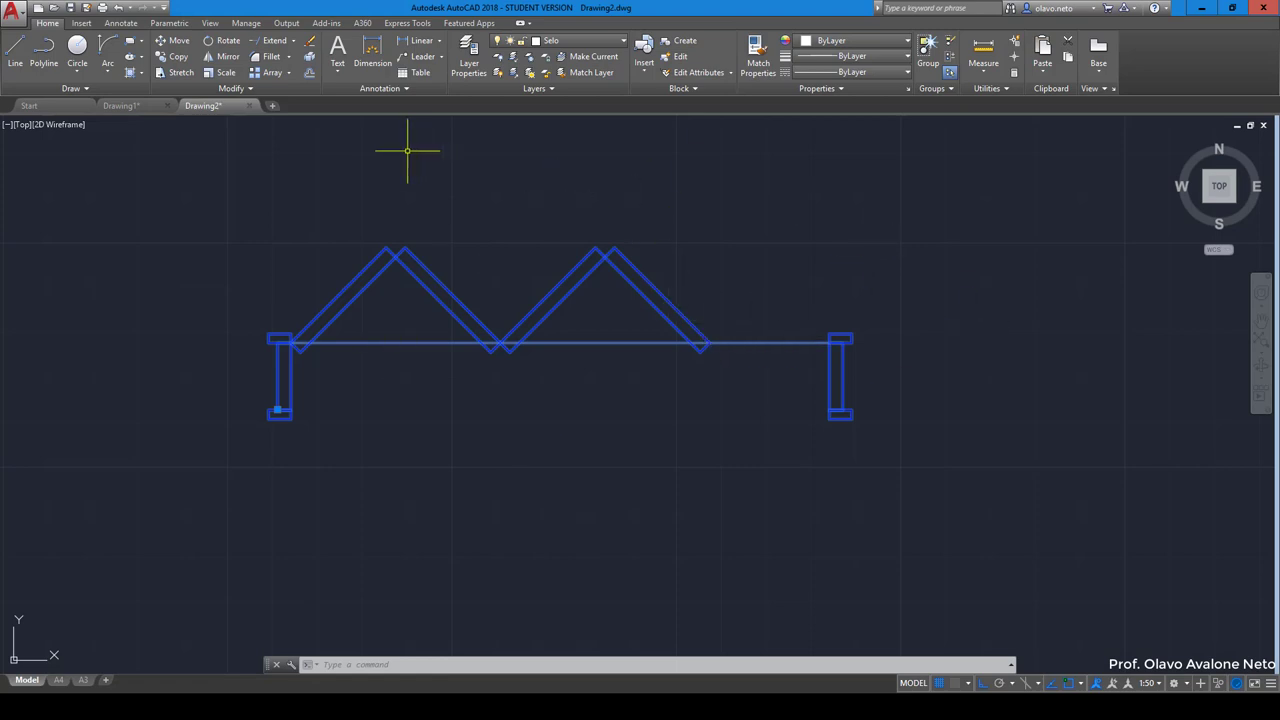
Return to Drawing1 and select the left door post
{"action": "left_click", "coordinate": [120, 105]}
{"action": "scroll", "coordinate": [491, 357], "scroll_direction": "down", "scroll_amount": 3}
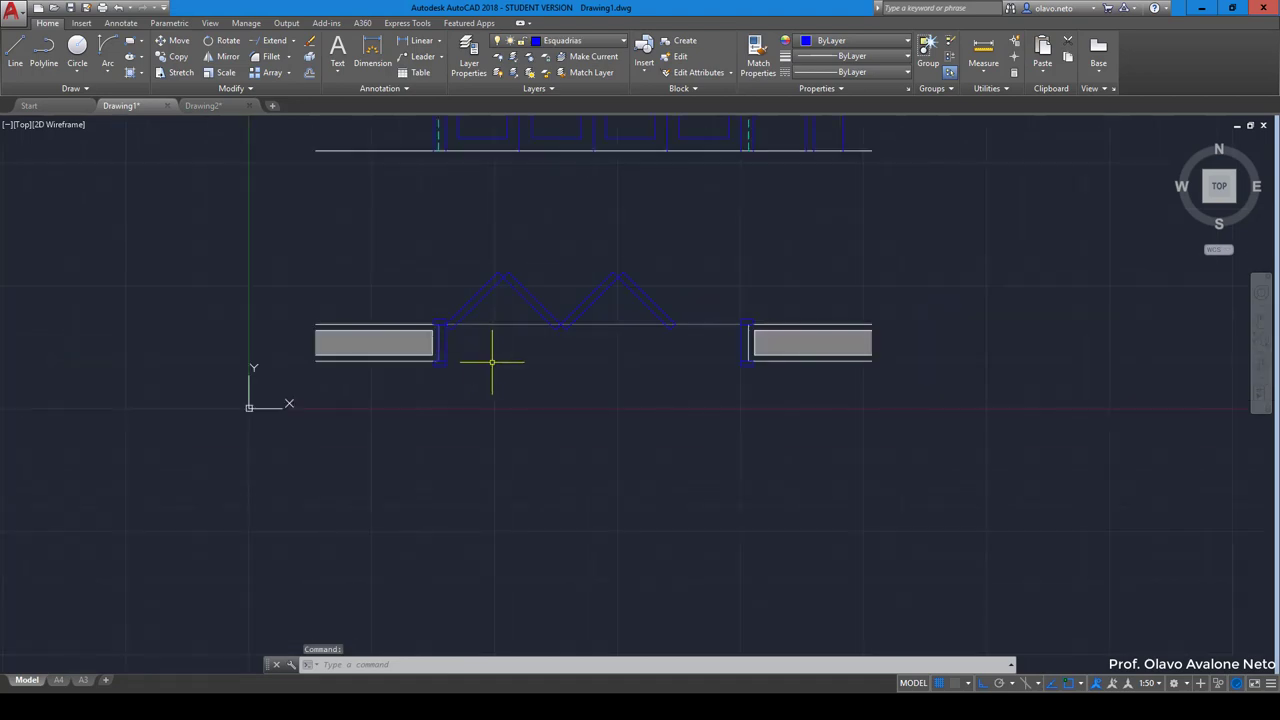
{"action": "scroll", "coordinate": [497, 360], "scroll_direction": "up", "scroll_amount": 3}
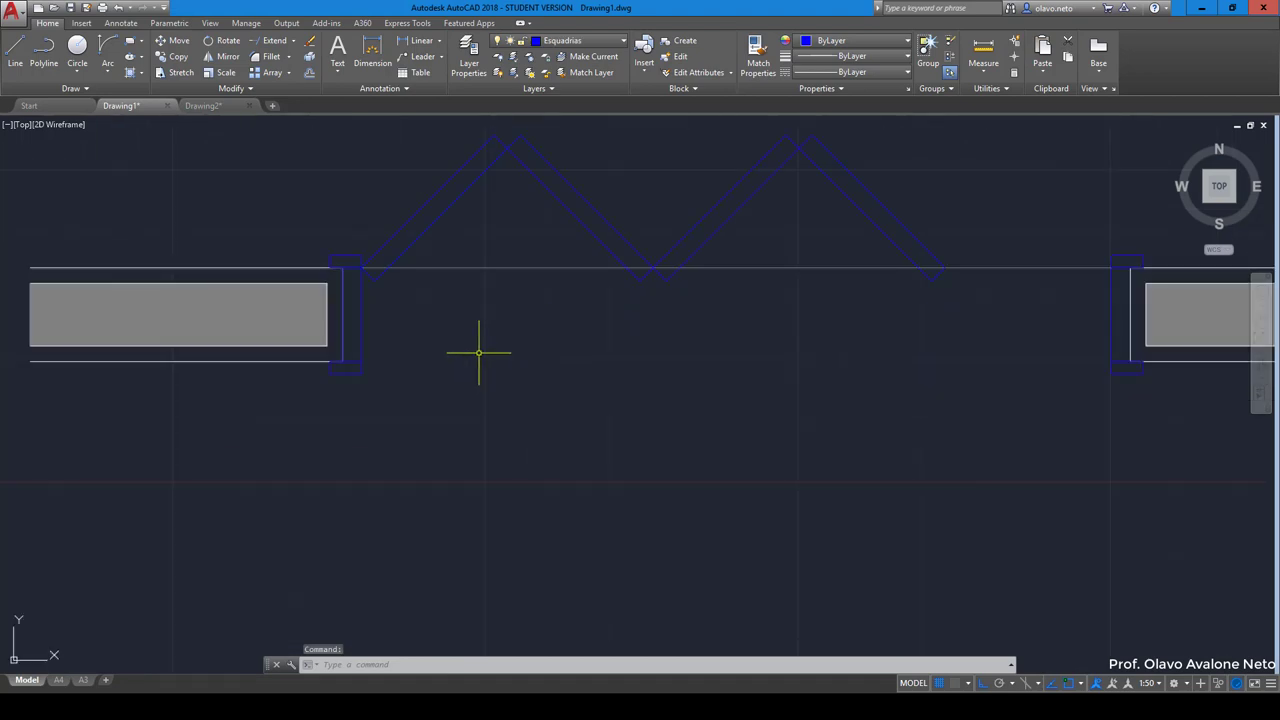
{"action": "left_click", "coordinate": [359, 327]}
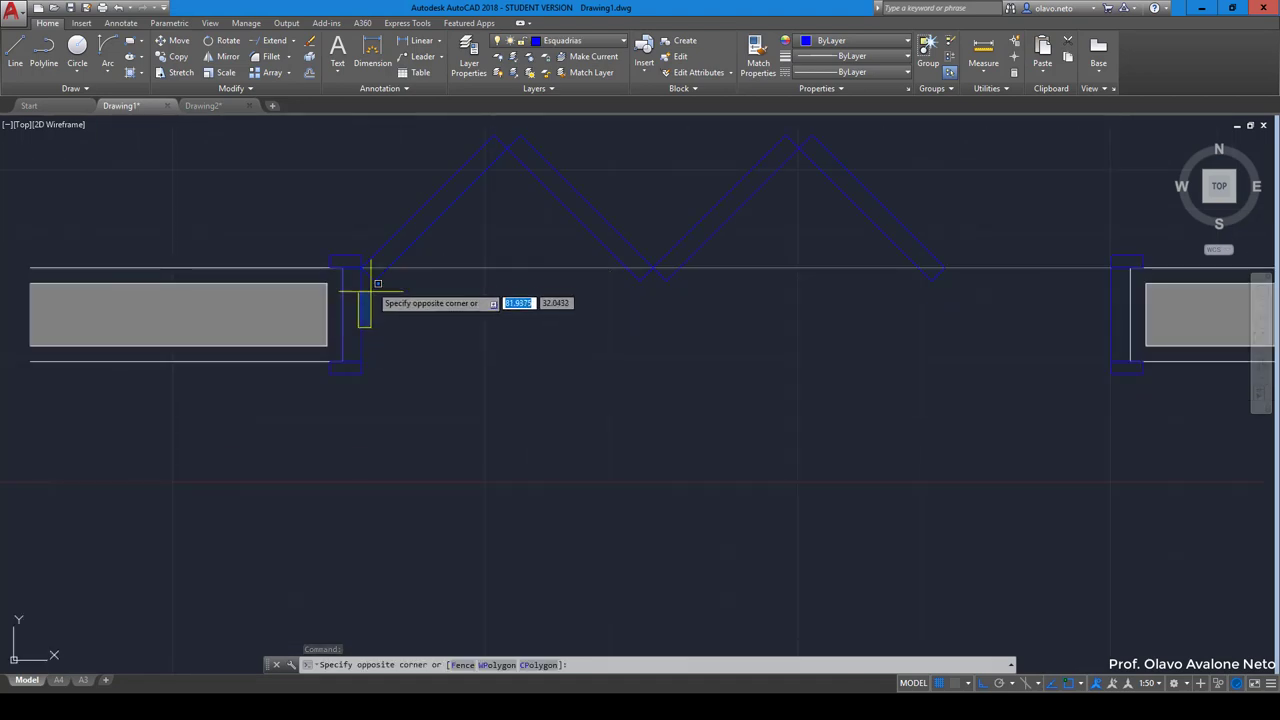
{"action": "left_click", "coordinate": [357, 385]}
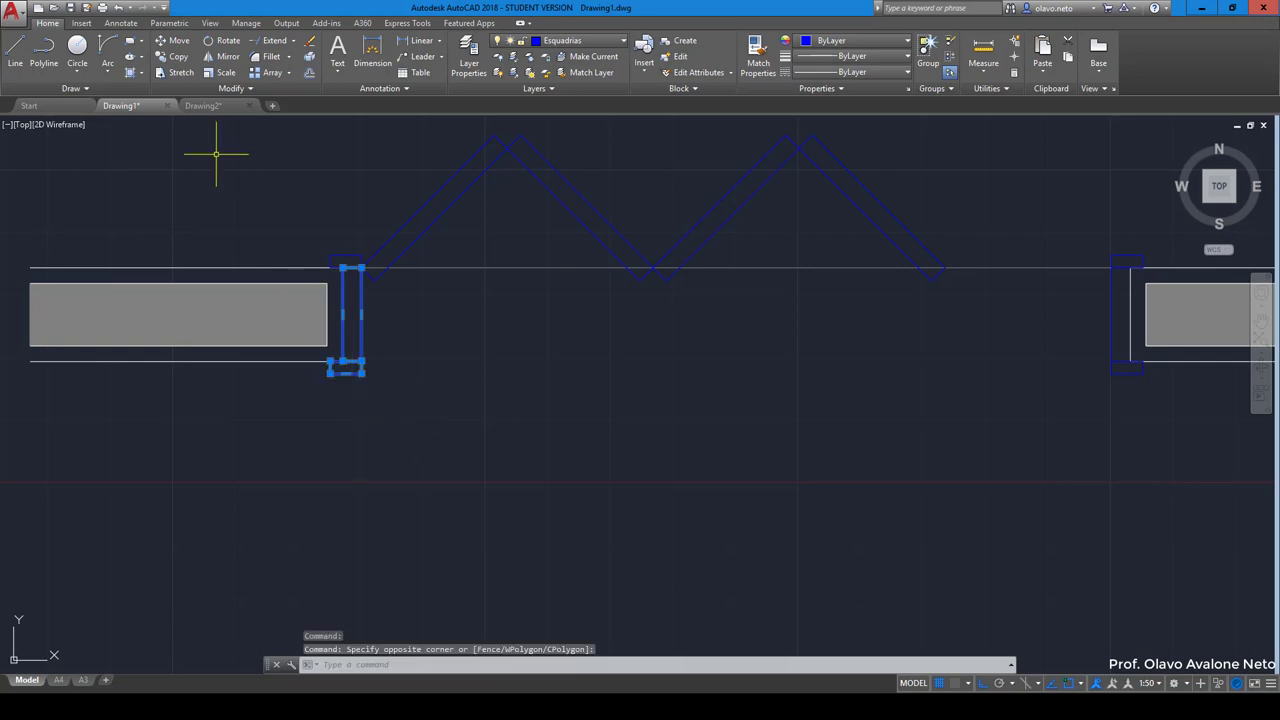
Compare the accordion door in Drawing2, then reselect the door leaf and jamb in Drawing1
{"action": "left_click", "coordinate": [207, 108]}
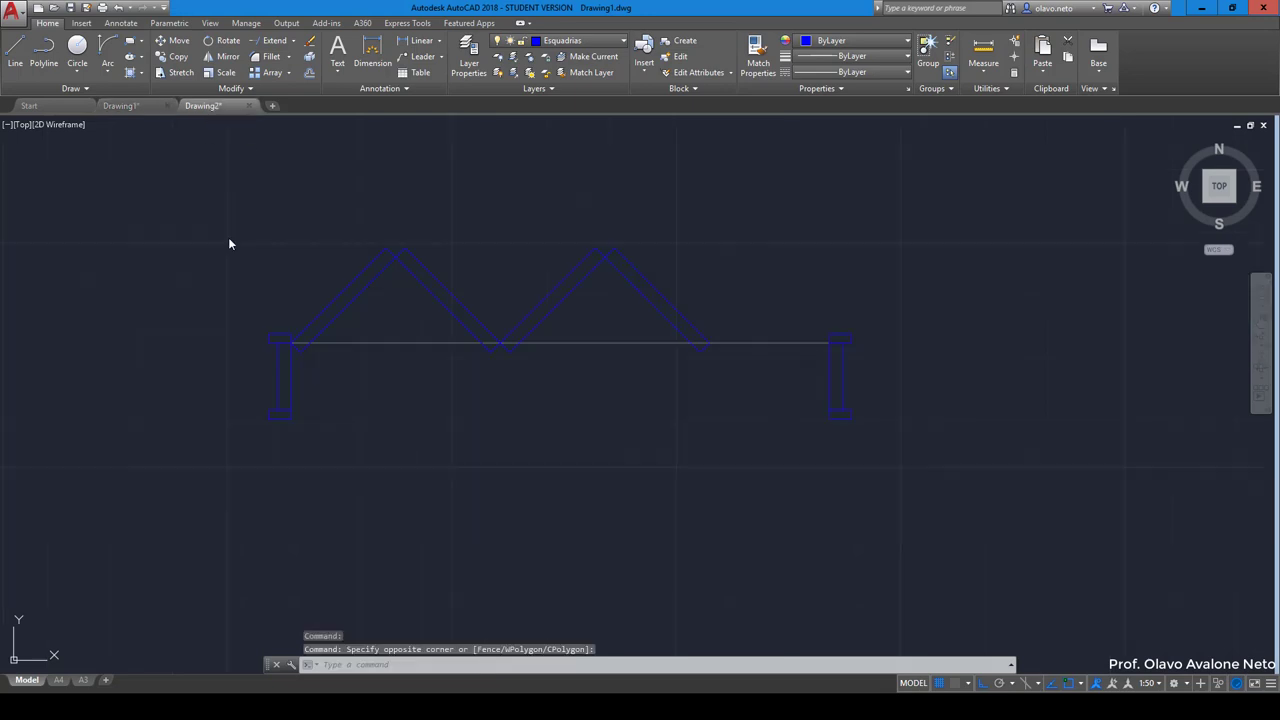
{"action": "left_click", "coordinate": [343, 309]}
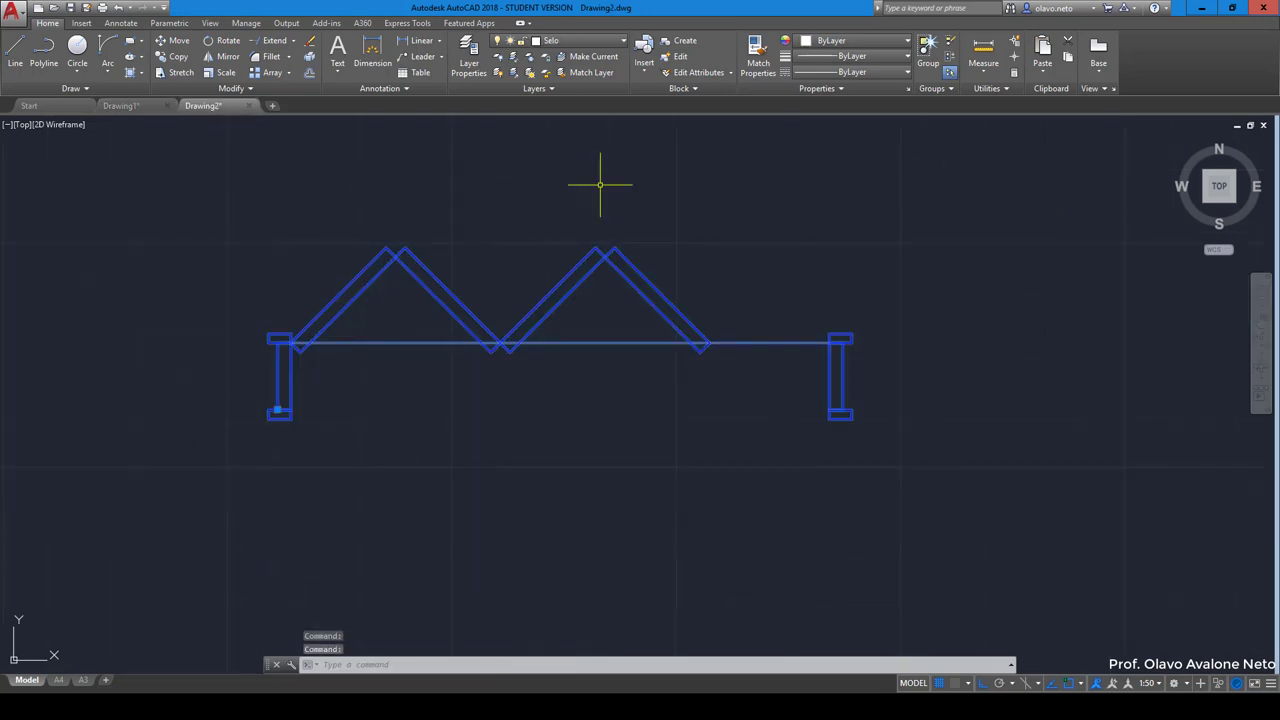
{"action": "left_click", "coordinate": [120, 105]}
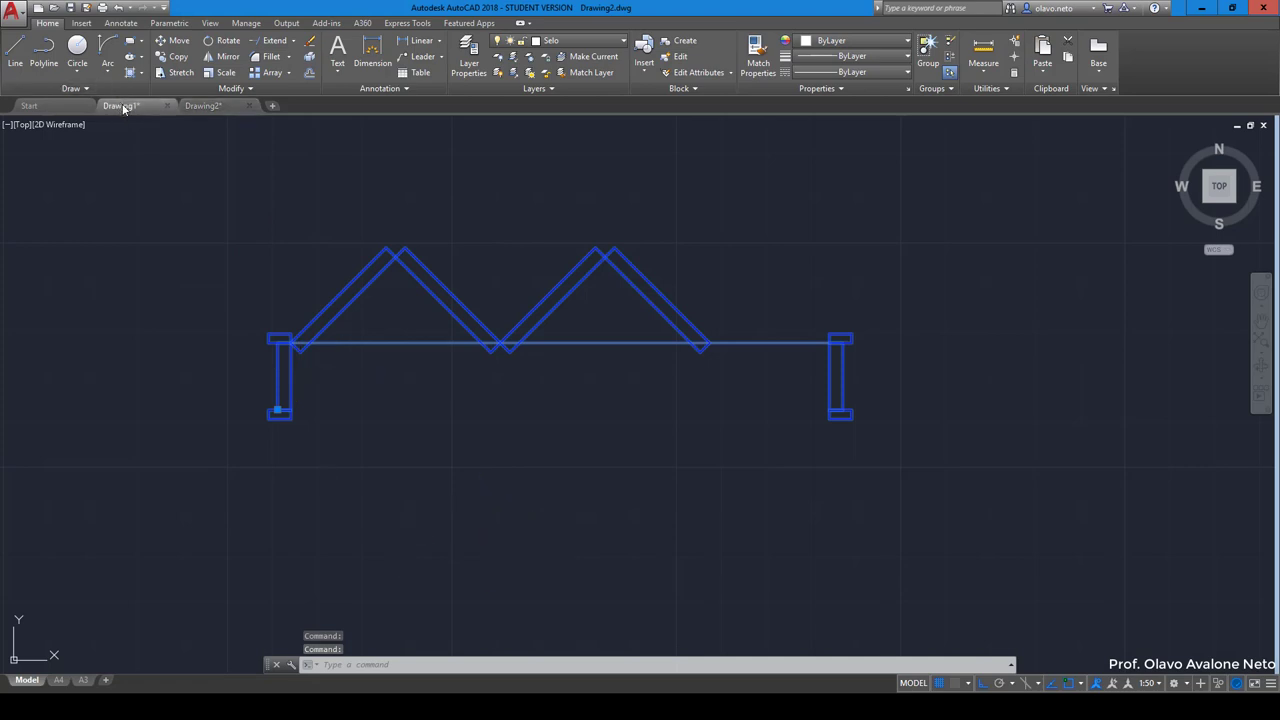
{"action": "left_click", "coordinate": [366, 271]}
{"action": "left_click", "coordinate": [355, 301]}
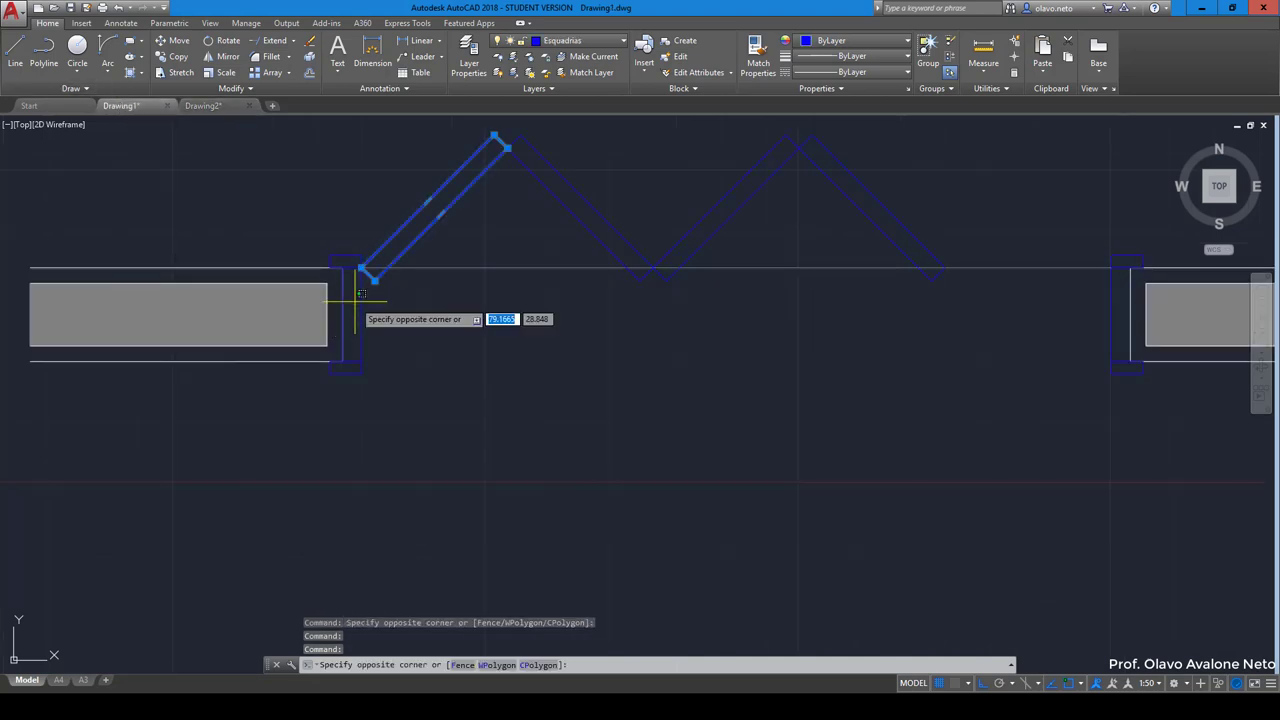
{"action": "left_click", "coordinate": [355, 378]}
{"action": "scroll", "coordinate": [340, 372], "scroll_direction": "down", "scroll_amount": 3}
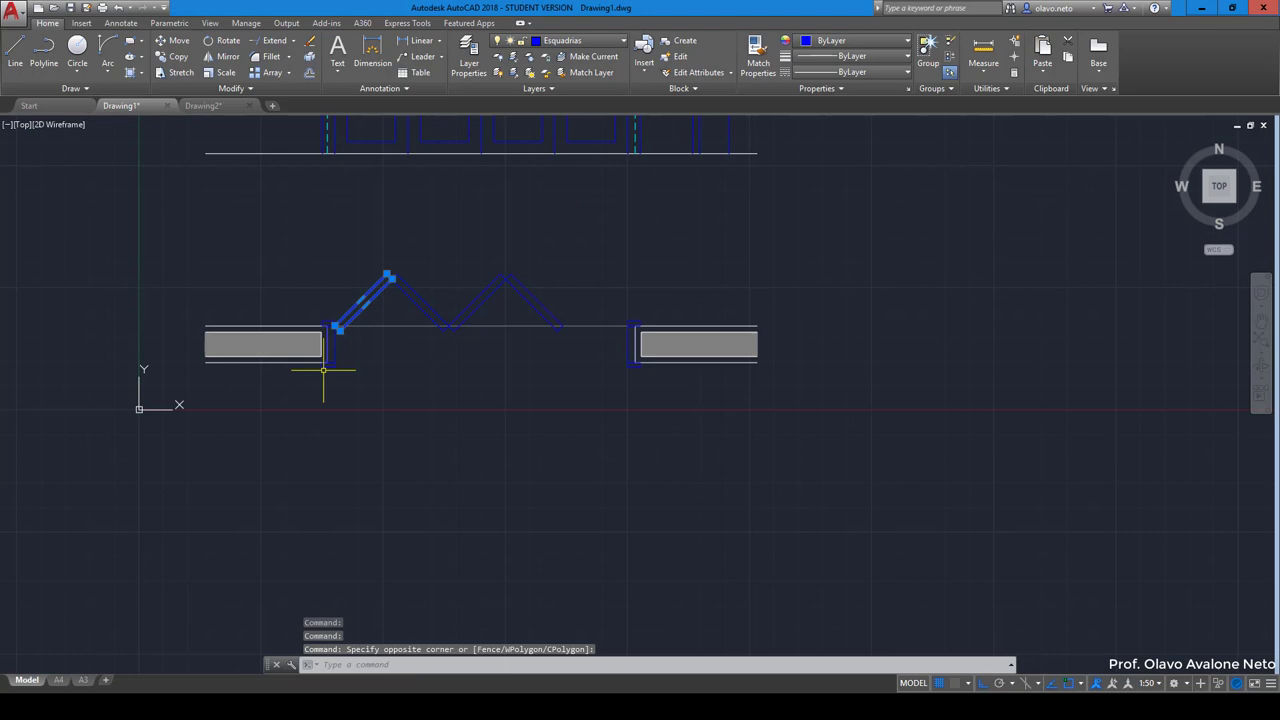
{"action": "left_click", "coordinate": [82, 23]}
Start a new block definition named 'Porta Camarão 4F' and return to the drawing to select its objects
{"action": "left_click", "coordinate": [105, 72]}
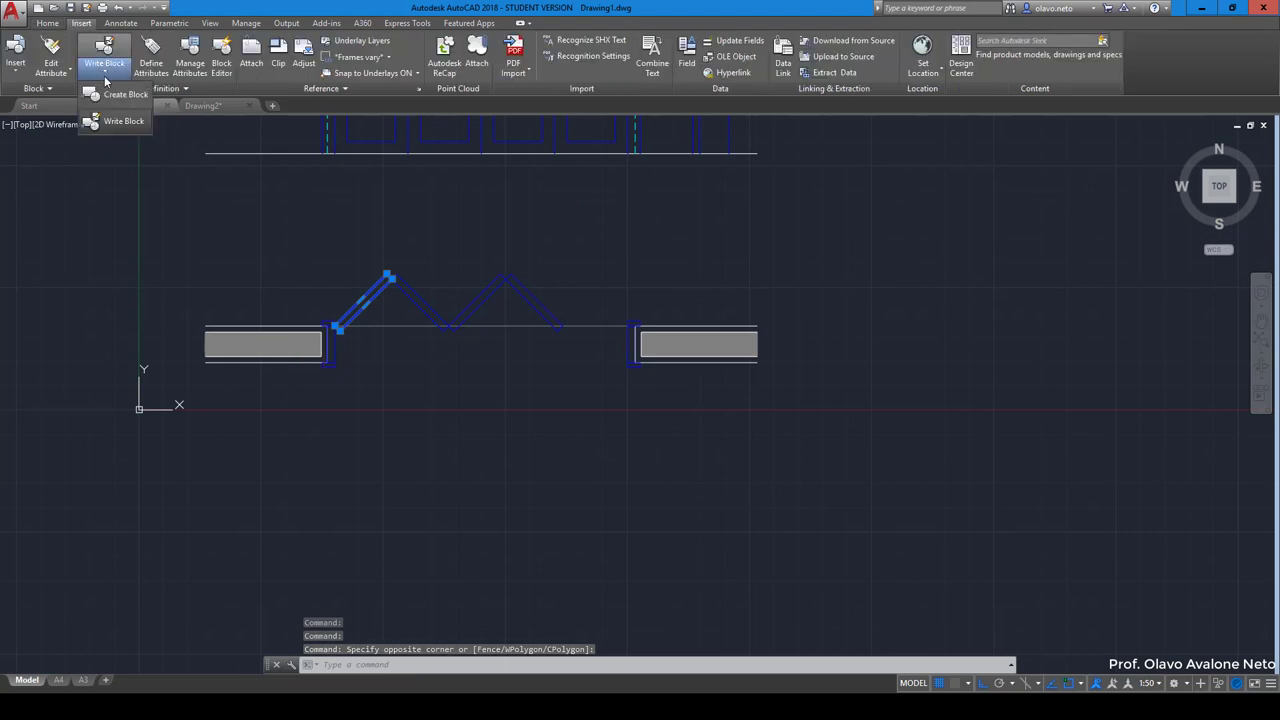
{"action": "left_click", "coordinate": [128, 95]}
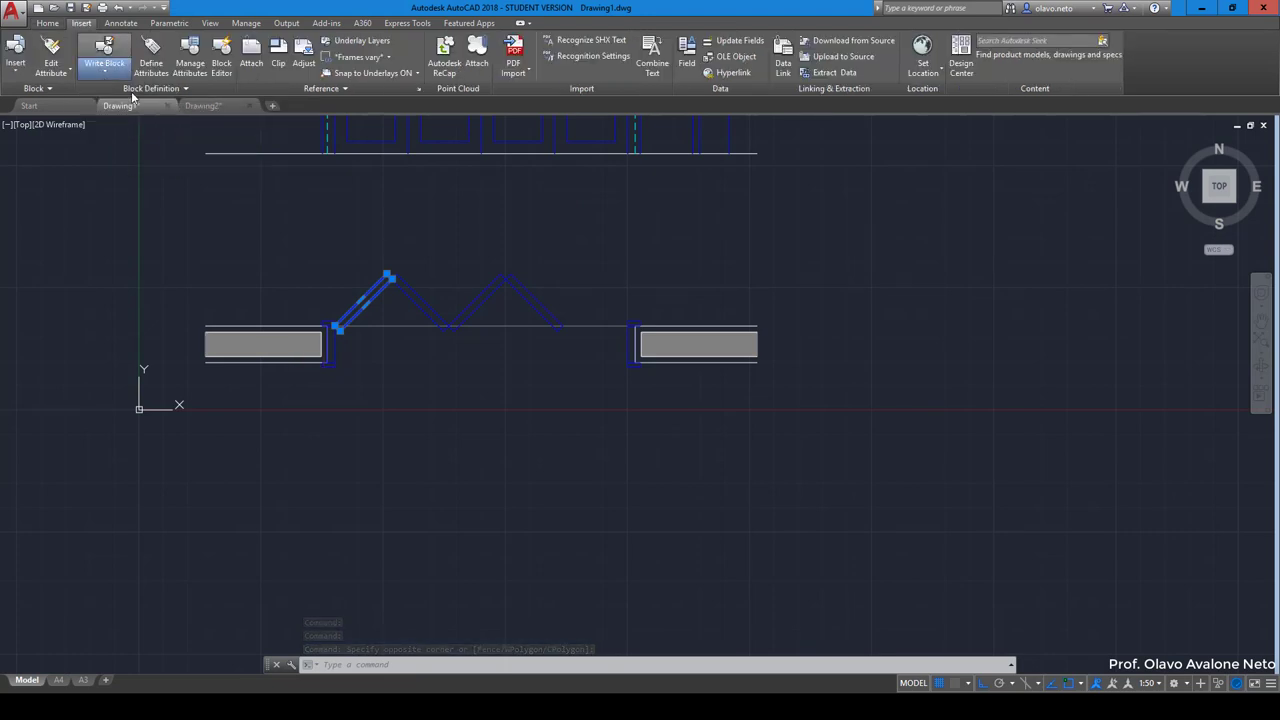
{"action": "left_click_drag", "start_coordinate": [158, 240], "coordinate": [602, 125]}
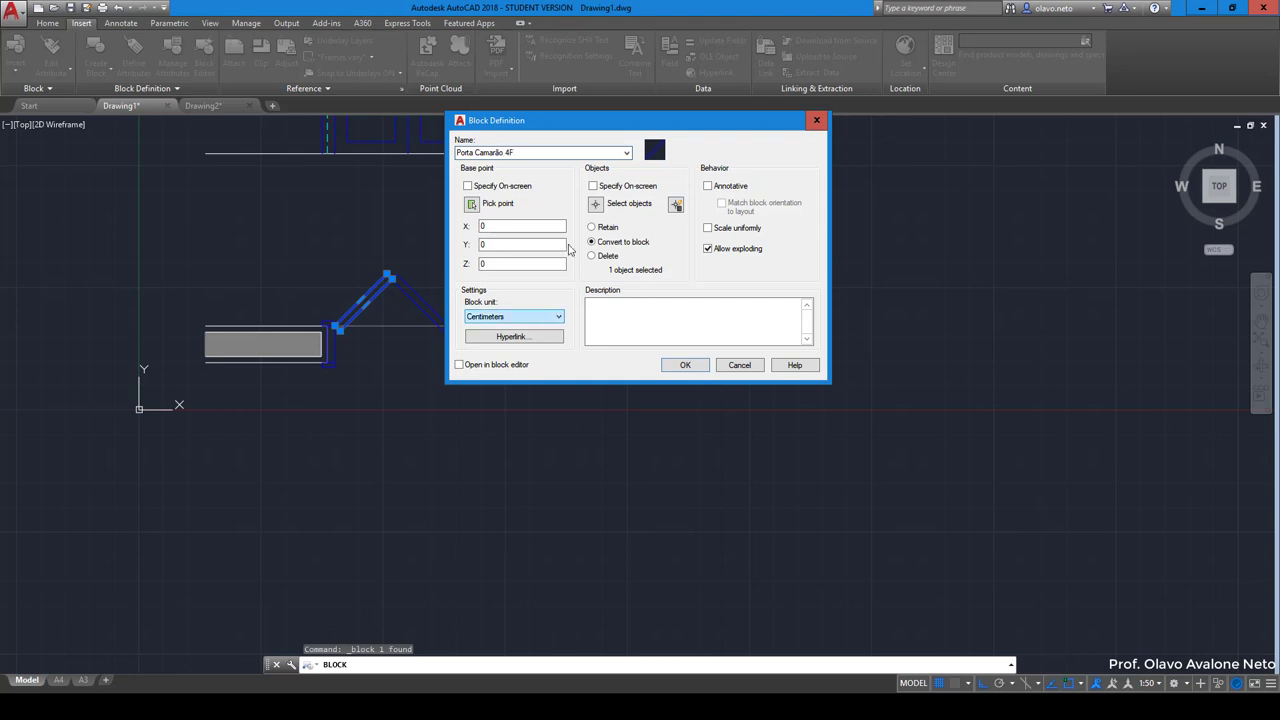
{"action": "left_click", "coordinate": [596, 205]}
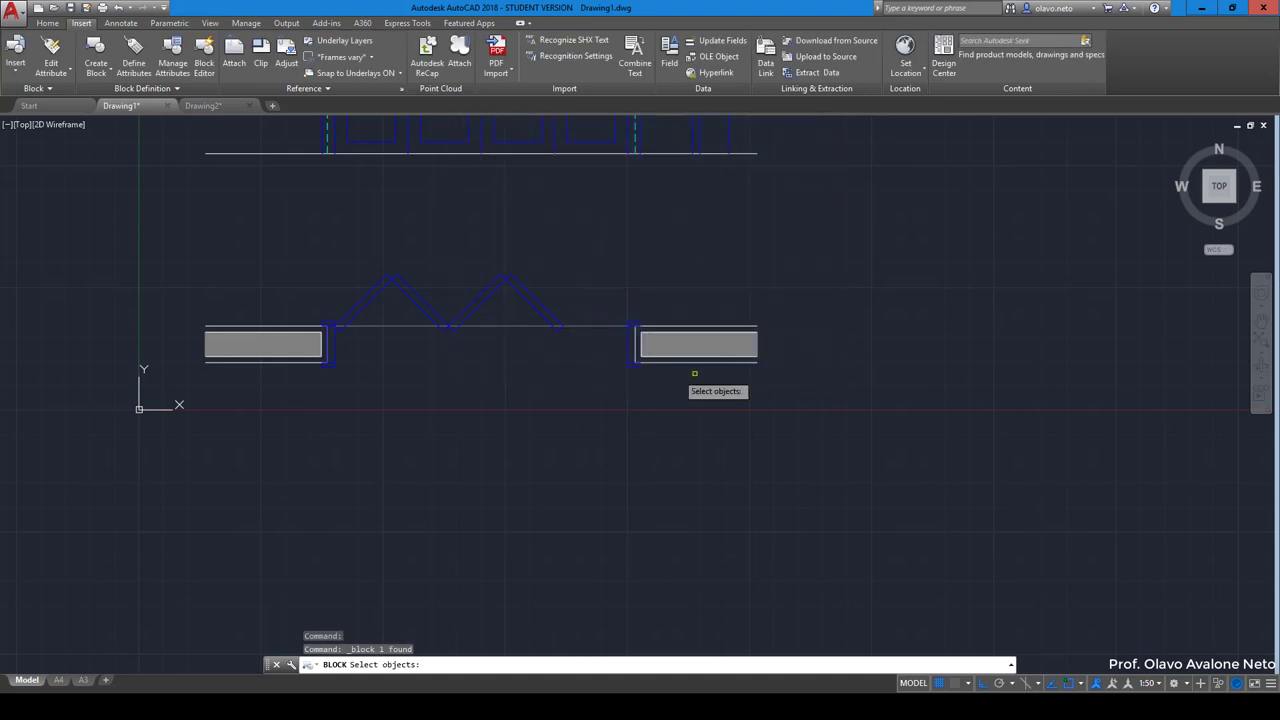
Crossing-select all 11 folding-door objects for the block
{"action": "left_click", "coordinate": [632, 376]}
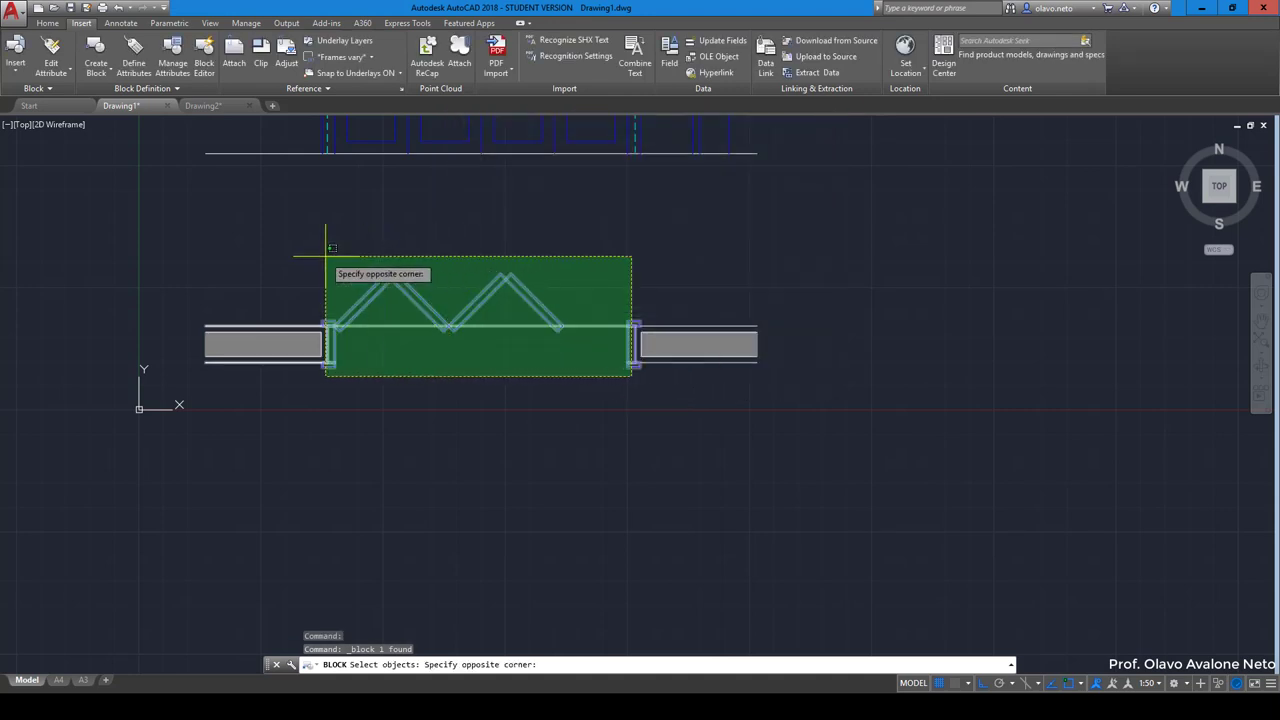
{"action": "left_click", "coordinate": [334, 257]}
{"action": "key", "text": "Return"}
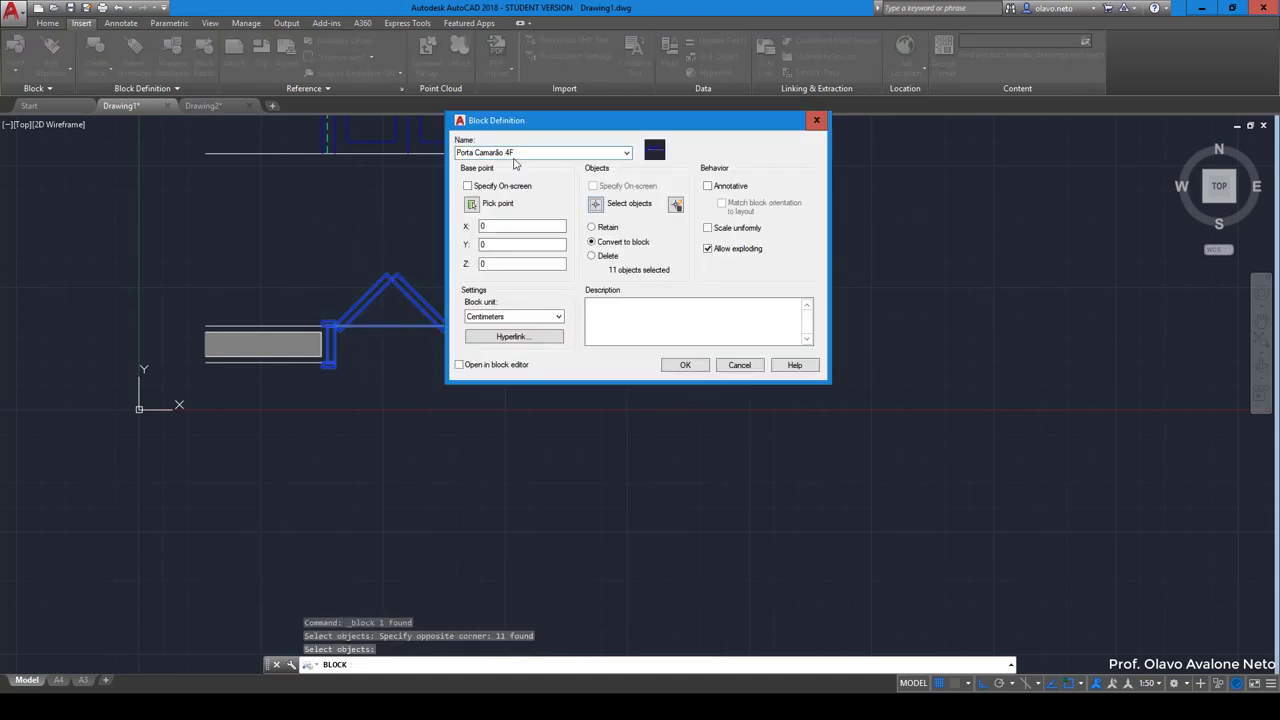
Set the base point at the left jamb's corner and create the Porta Camarão 4F block
{"action": "left_click", "coordinate": [471, 203]}
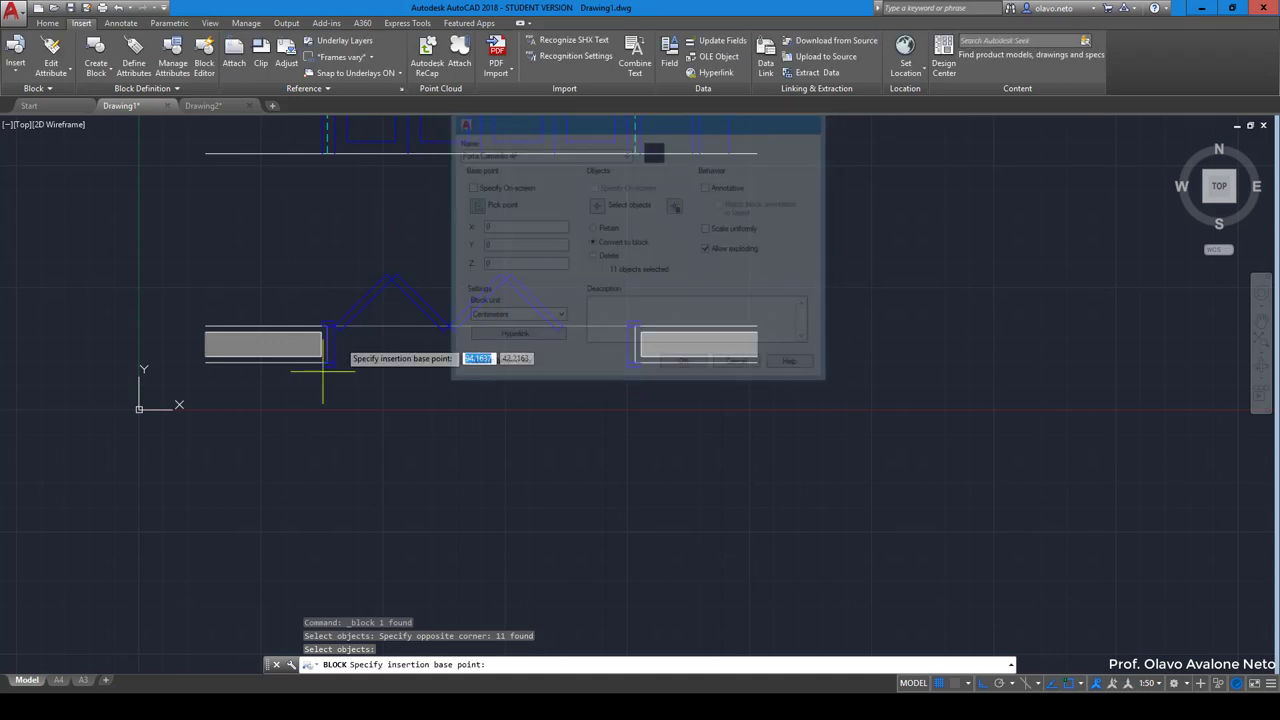
{"action": "scroll", "coordinate": [327, 365], "scroll_direction": "up", "scroll_amount": 4}
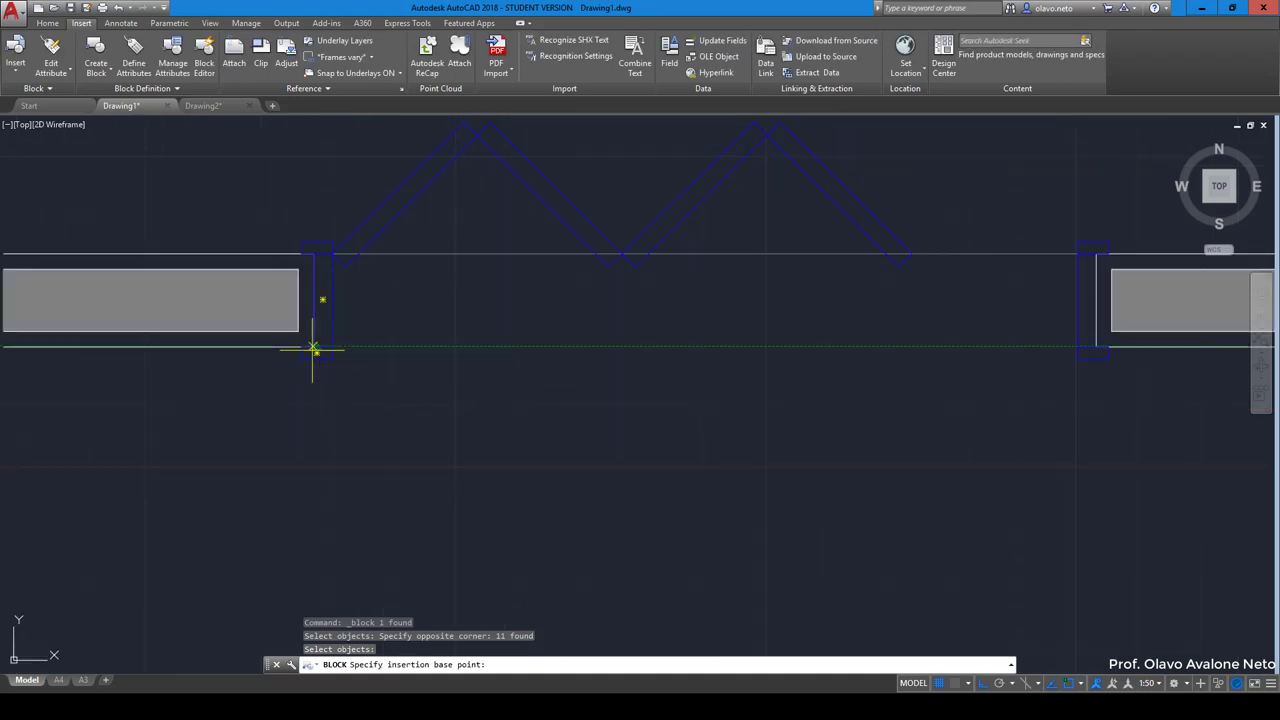
{"action": "scroll", "coordinate": [324, 362], "scroll_direction": "up", "scroll_amount": 4}
{"action": "left_click", "coordinate": [310, 336]}
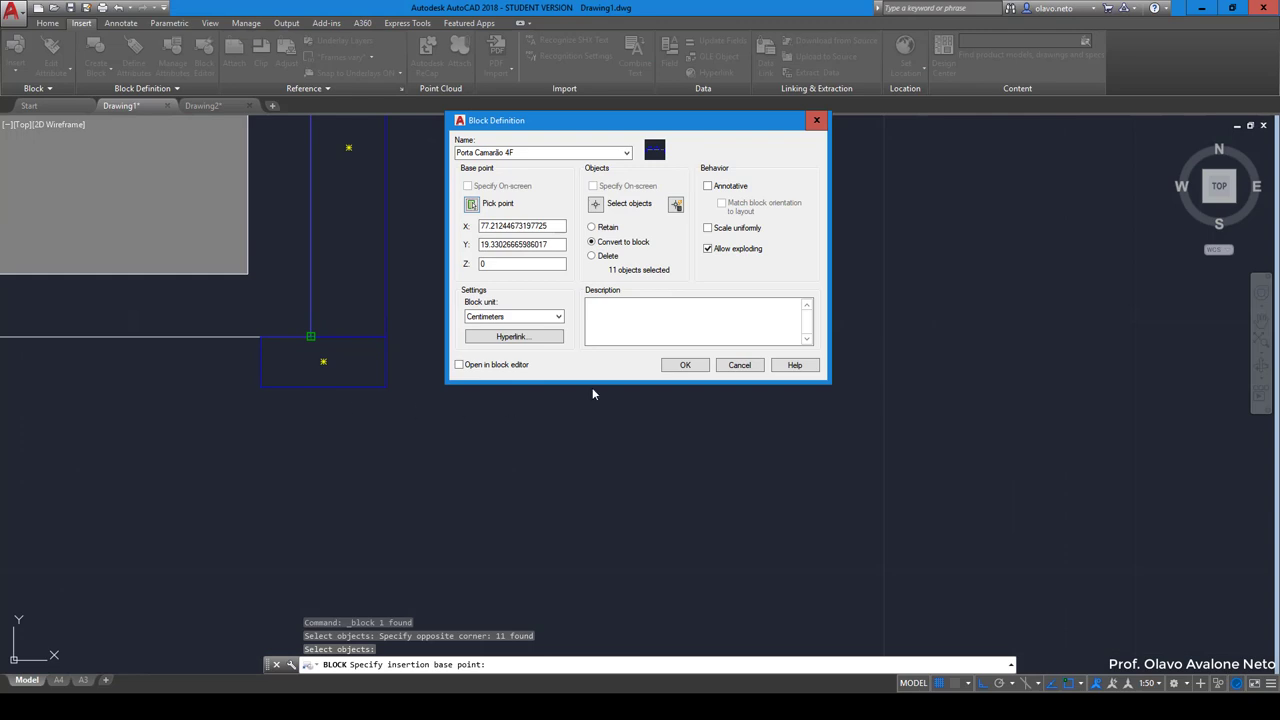
{"action": "left_click", "coordinate": [685, 366]}
{"action": "scroll", "coordinate": [670, 357], "scroll_direction": "down", "scroll_amount": 5}
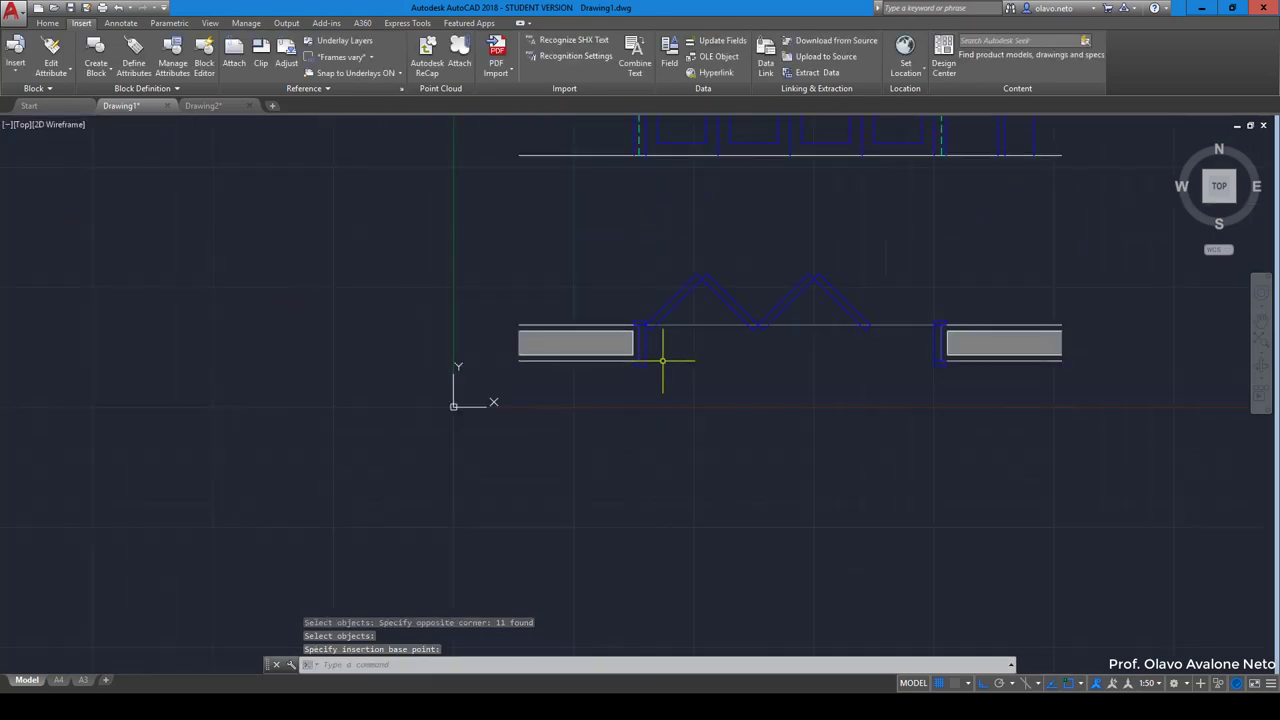
{"action": "middle_click_drag", "start_coordinate": [685, 403], "coordinate": [549, 420]}
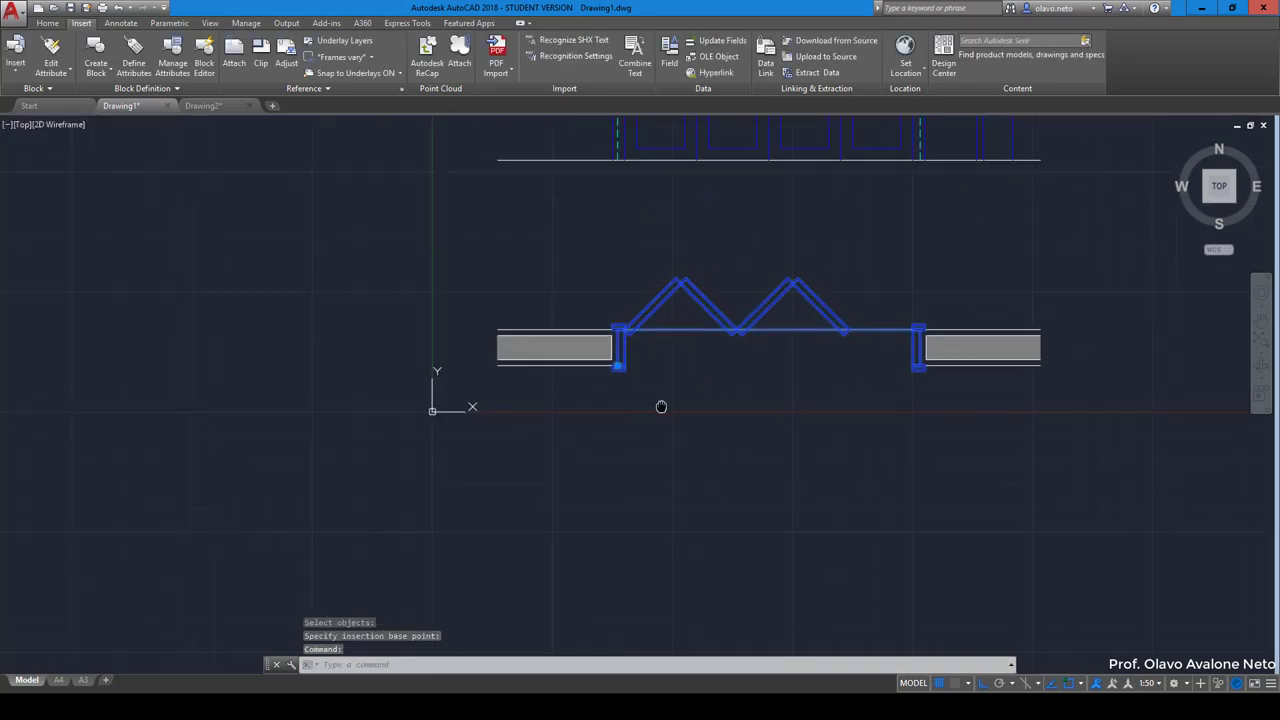
{"action": "scroll", "coordinate": [757, 289], "scroll_direction": "up", "scroll_amount": 4}
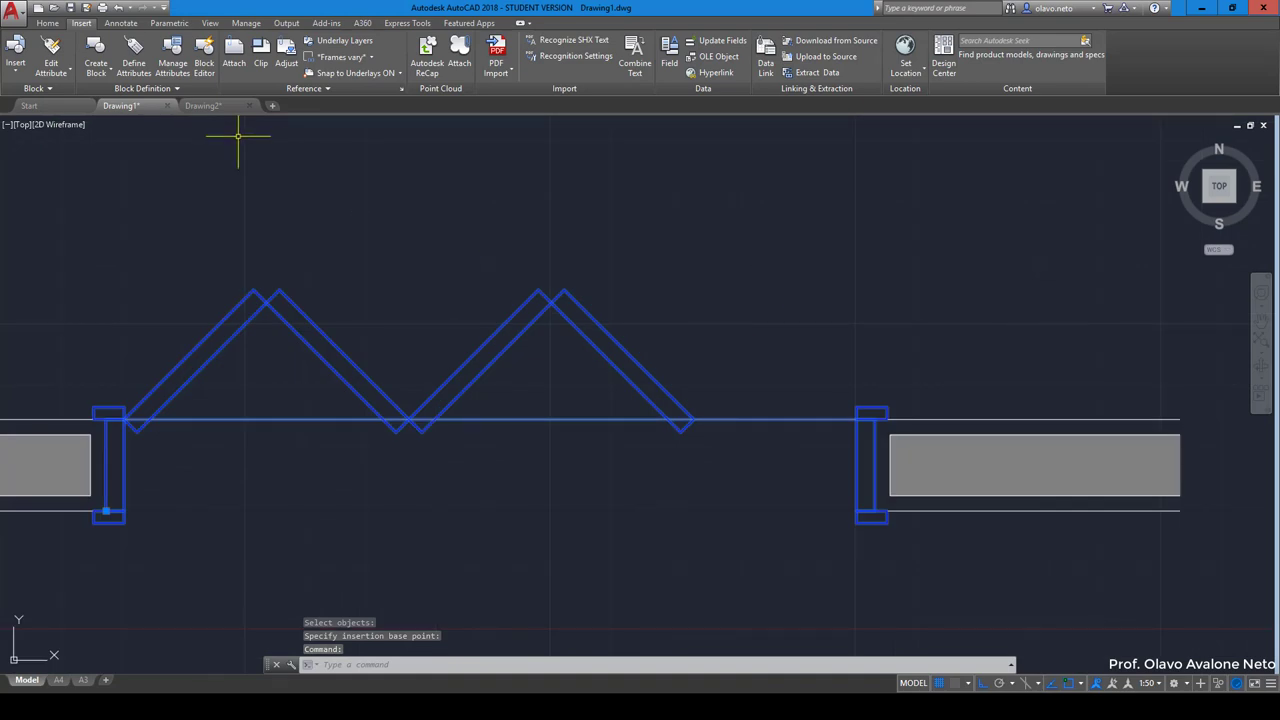
{"action": "key", "text": "Escape"}
{"action": "key", "text": "Escape"}
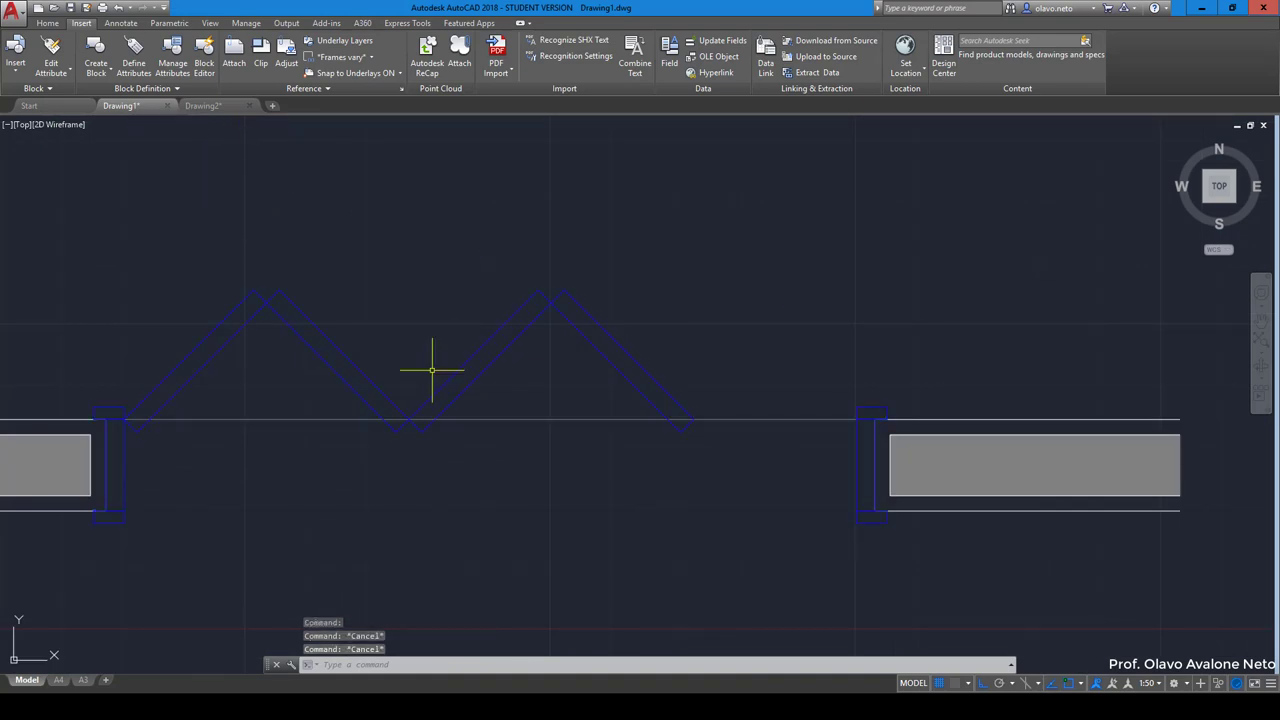
{"action": "scroll", "coordinate": [432, 370], "scroll_direction": "down", "scroll_amount": 4}
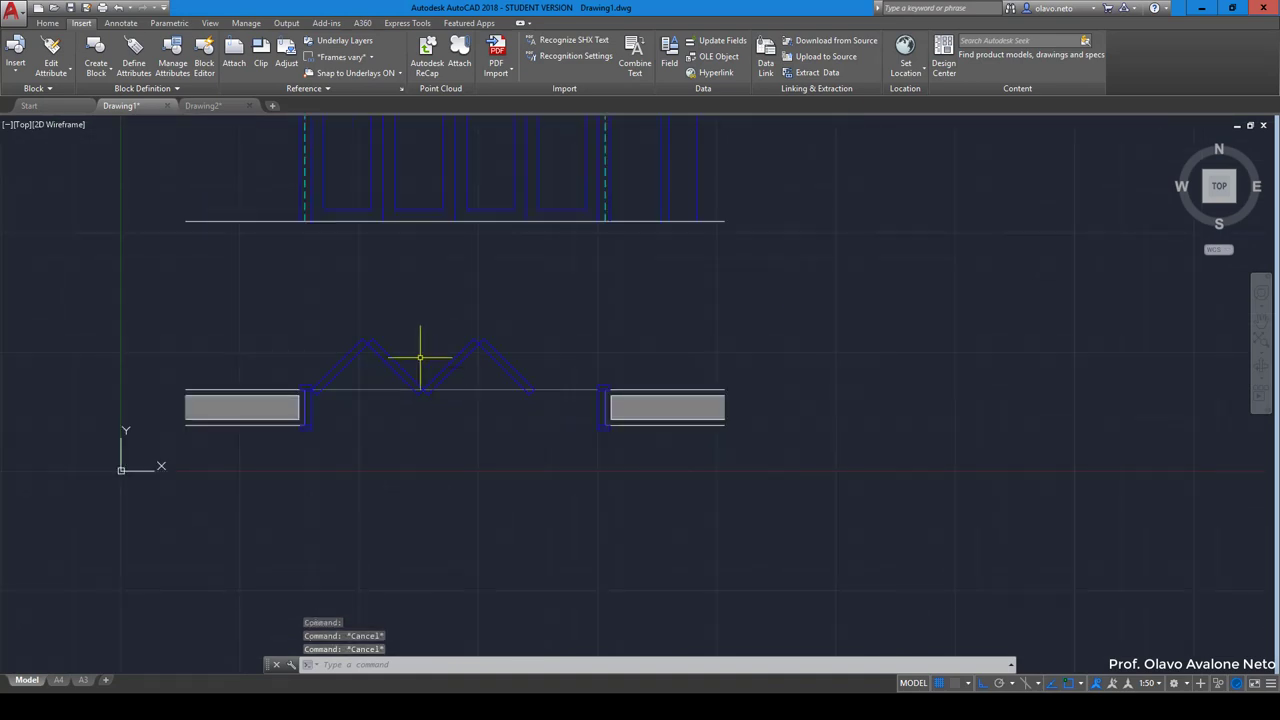
Insert a second Porta Camarão 4F door at the right end of the grey wall panel
{"action": "left_click", "coordinate": [15, 62]}
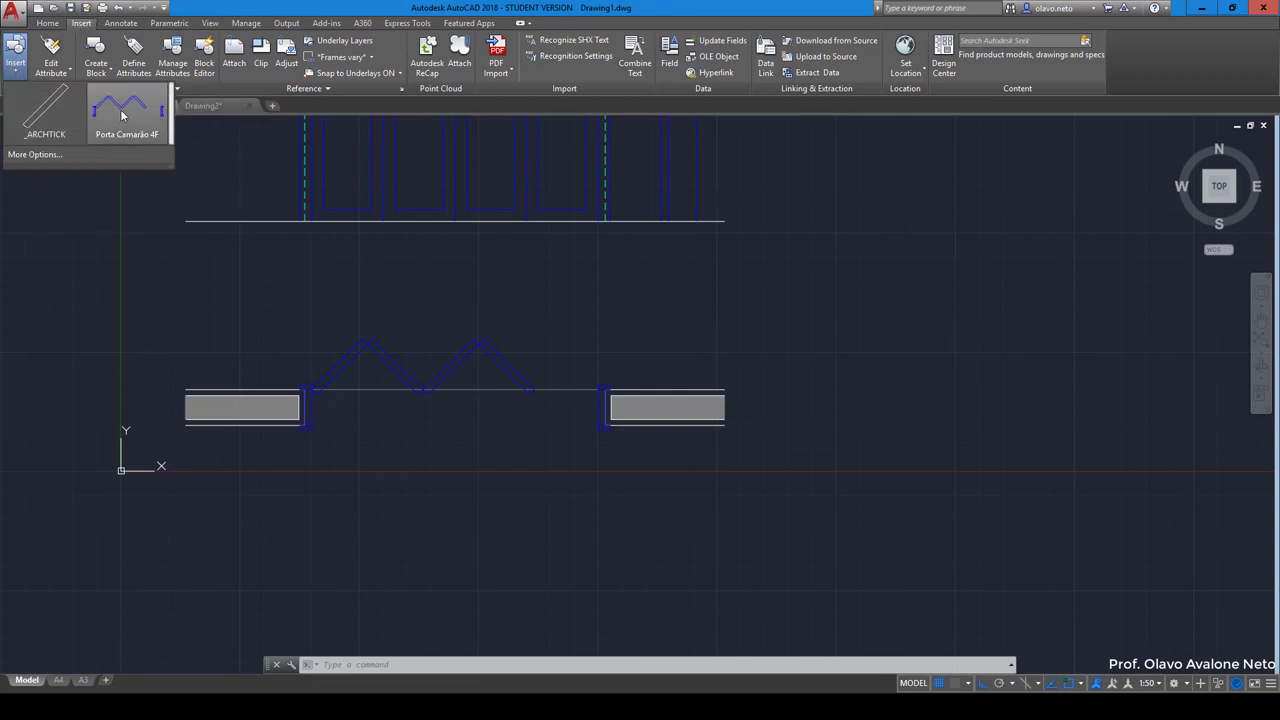
{"action": "left_click", "coordinate": [116, 147]}
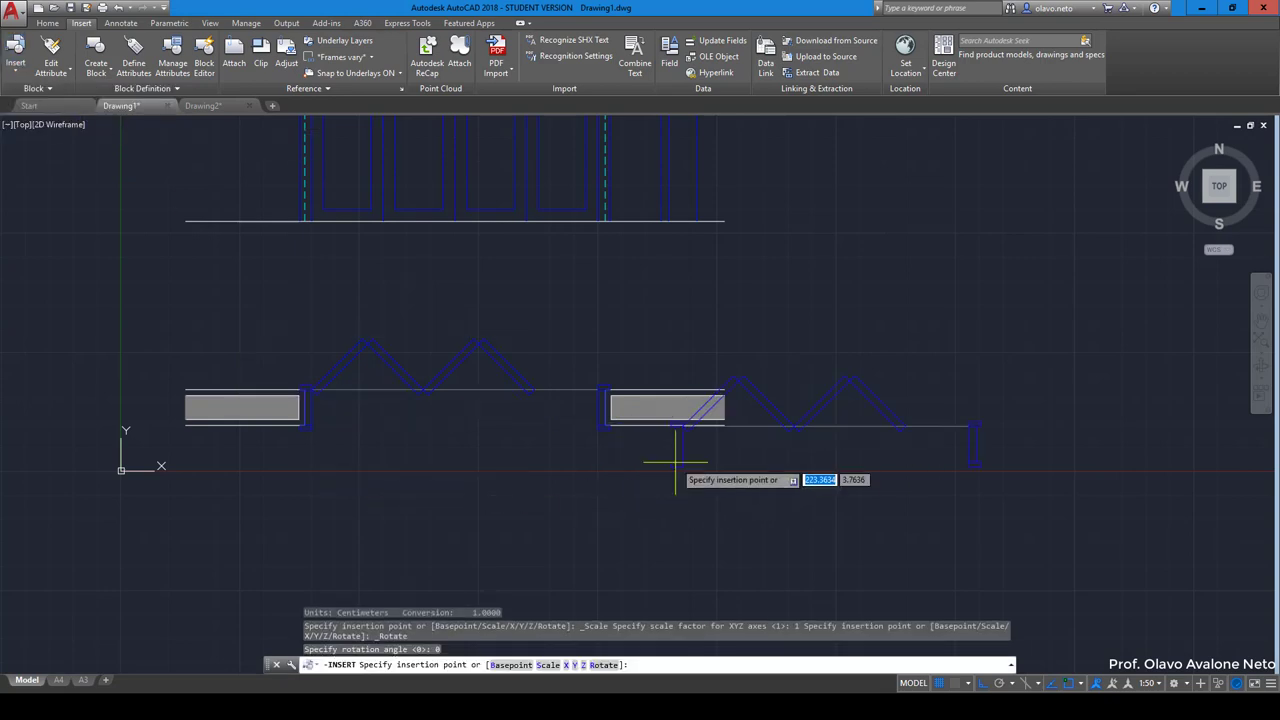
{"action": "left_click", "coordinate": [722, 428]}
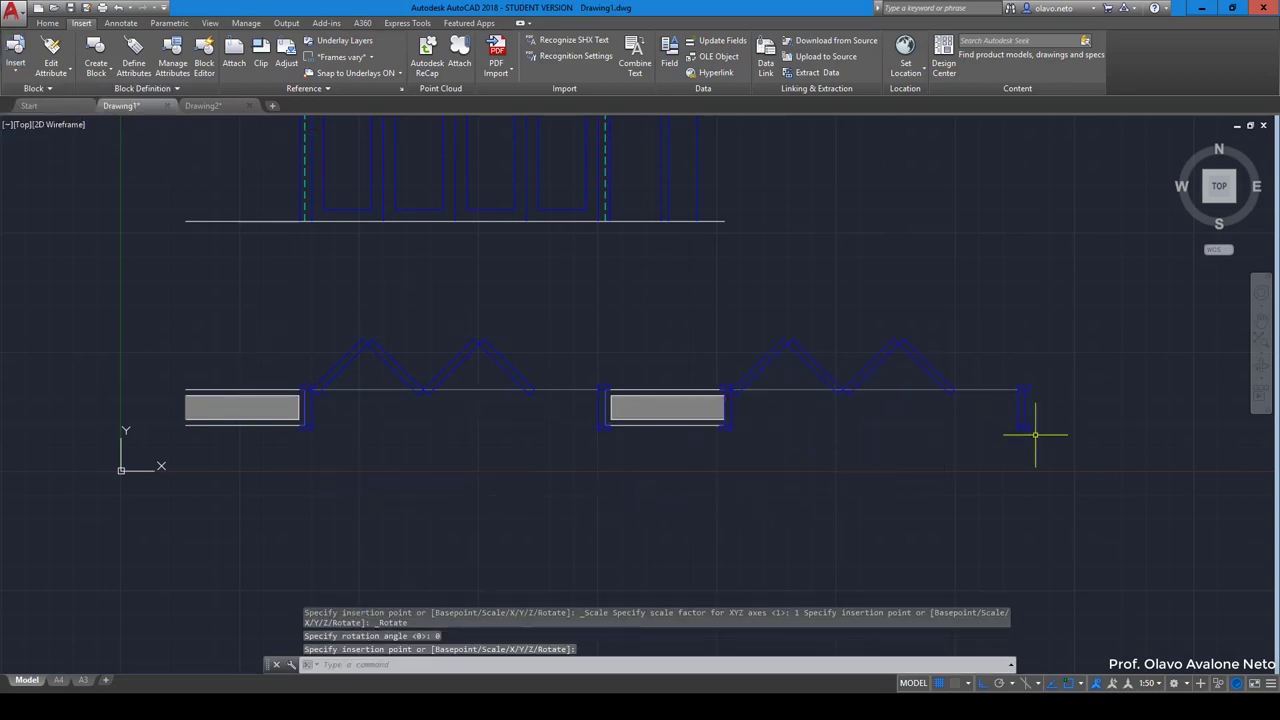
{"action": "mouse_move", "coordinate": [980, 395]}
{"action": "middle_mouse_down"}
{"action": "mouse_move", "coordinate": [585, 343]}
{"action": "mouse_move", "coordinate": [971, 348]}
{"action": "middle_mouse_up"}
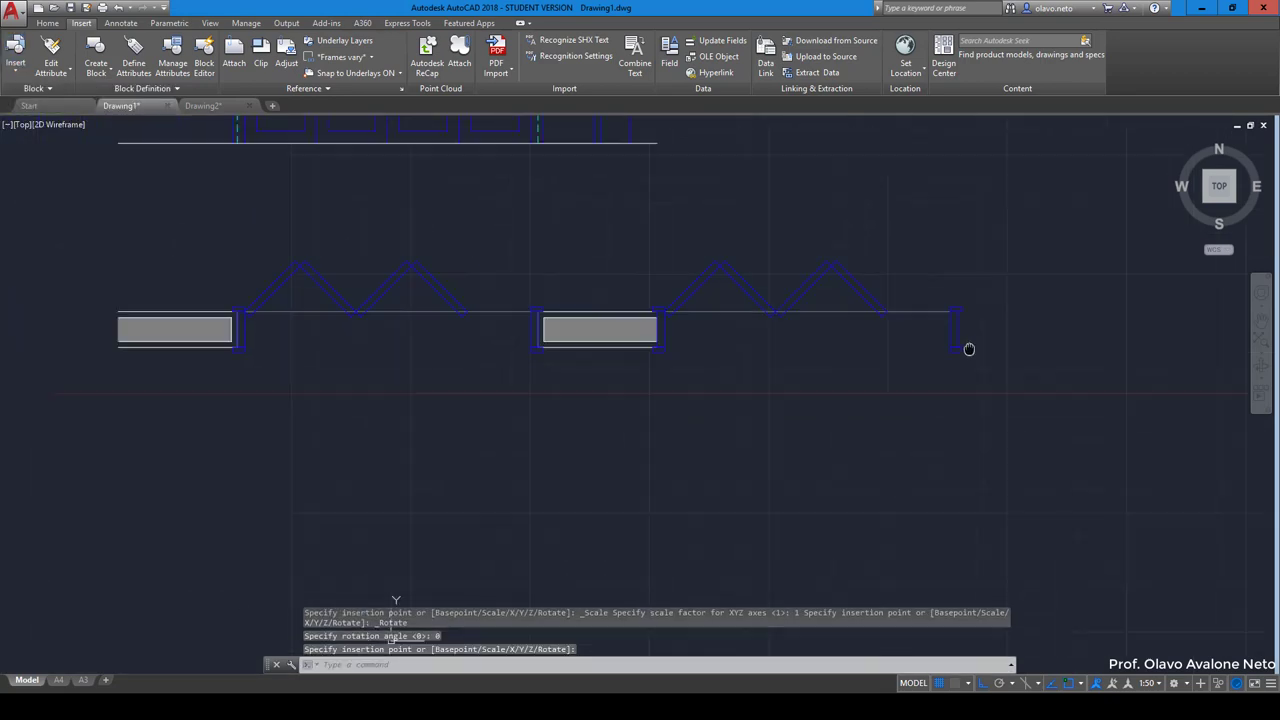